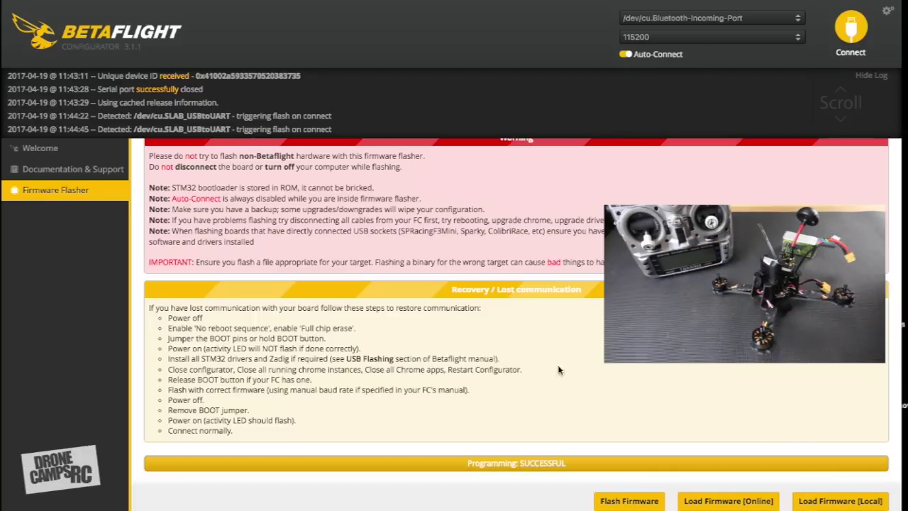
Return to the Welcome page and connect to the flight controller through /dev/tty.SLAB_USBtoUART at 115200 baud
{"action": "left_click", "coordinate": [70, 147]}
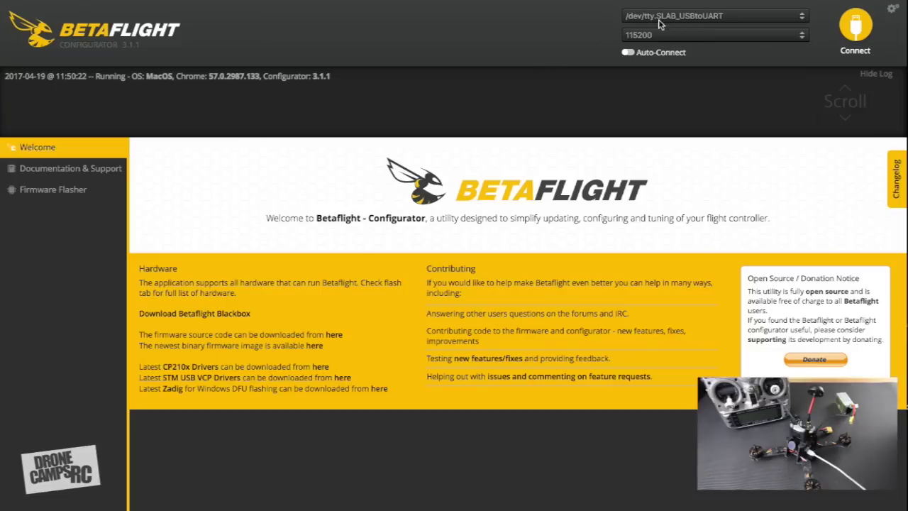
{"action": "left_click", "coordinate": [855, 28]}
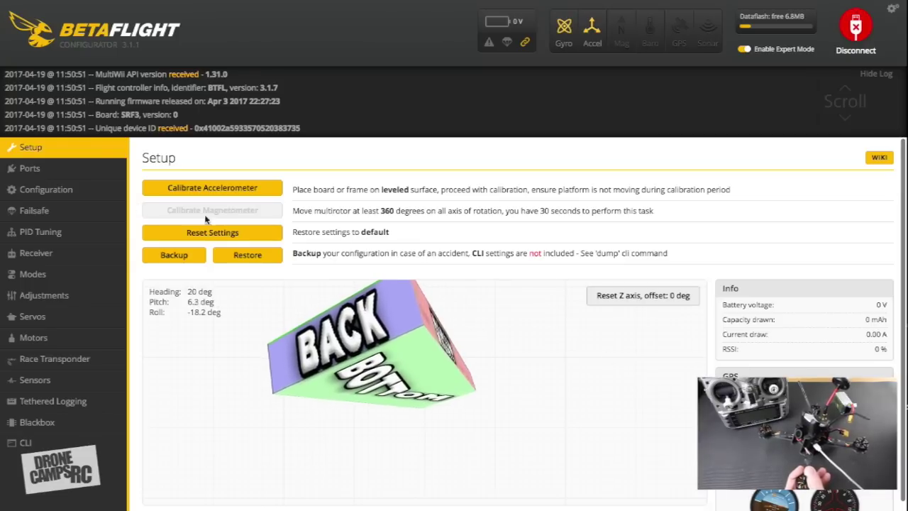
Enable Serial RX on UART3 in the Ports settings, and save and reboot the board
{"action": "left_click", "coordinate": [70, 172]}
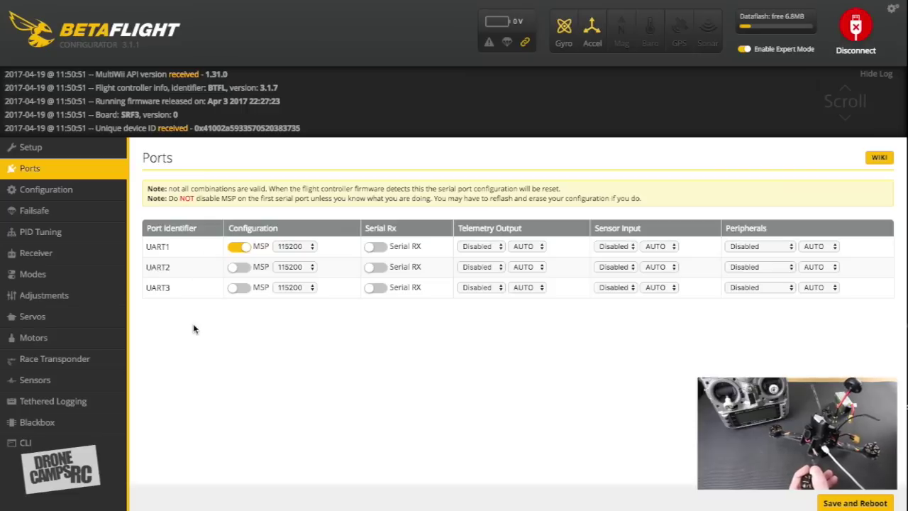
{"action": "left_click", "coordinate": [376, 288]}
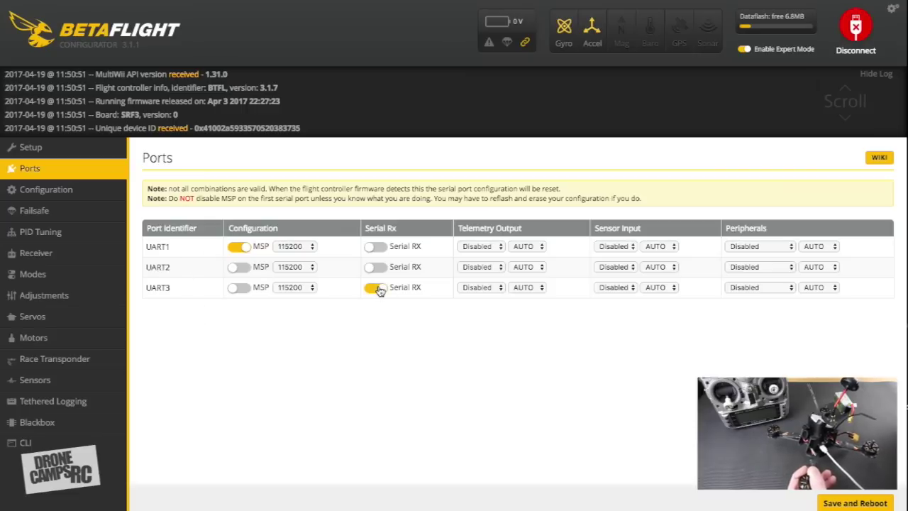
{"action": "left_click", "coordinate": [852, 503]}
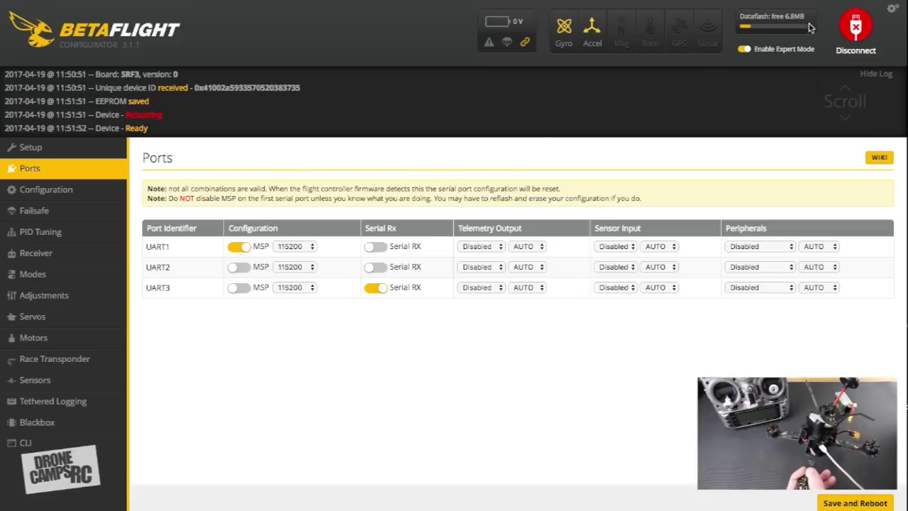
Disconnect and reconnect the flight controller, and check the saved UART3 port setting
{"action": "left_click", "coordinate": [856, 26]}
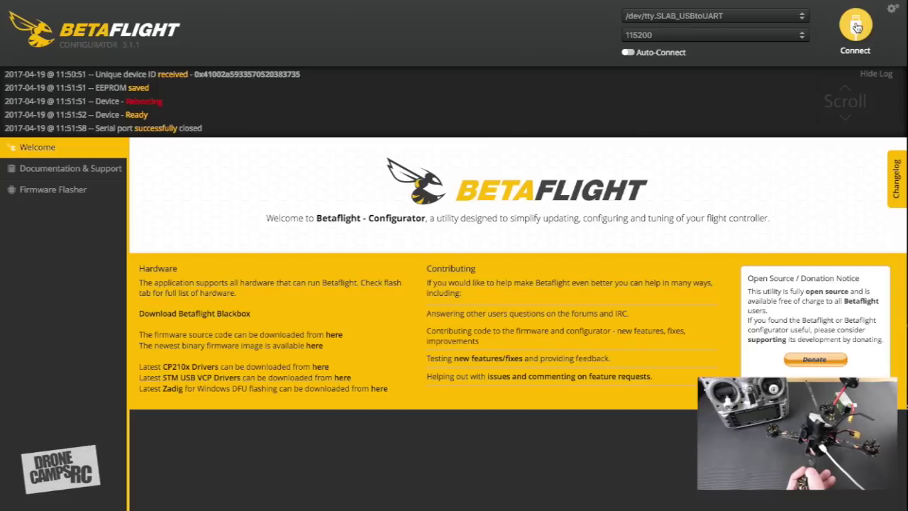
{"action": "left_click", "coordinate": [856, 26]}
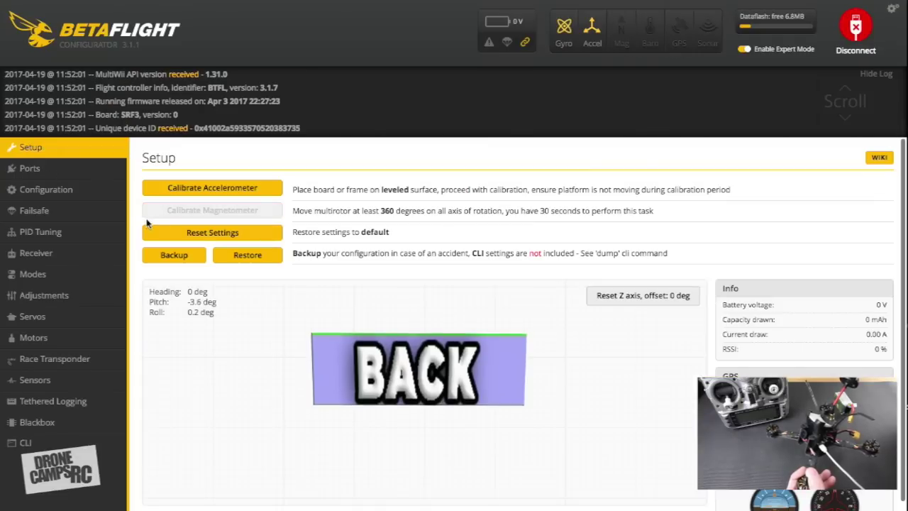
{"action": "left_click", "coordinate": [63, 173]}
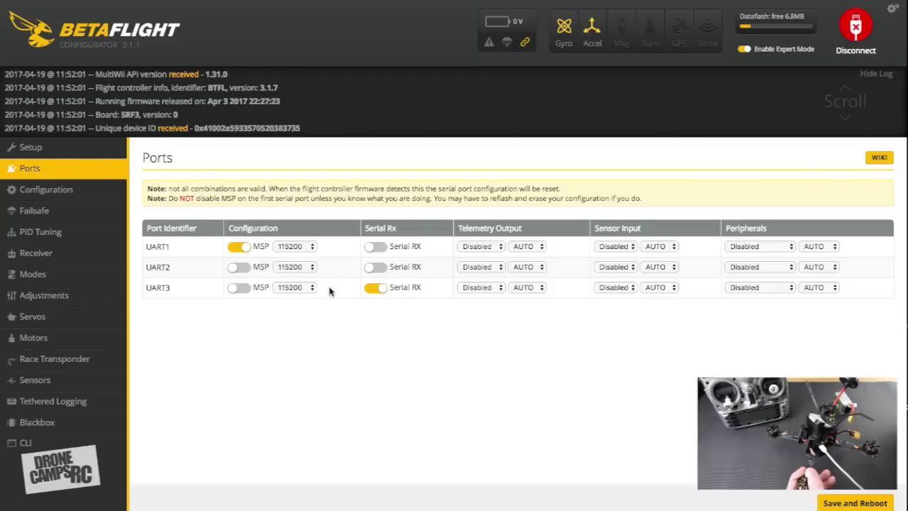
Review the mixer and the ESC/Motor protocol options in the Configuration settings, keeping ONESHOT125
{"action": "left_click", "coordinate": [82, 203]}
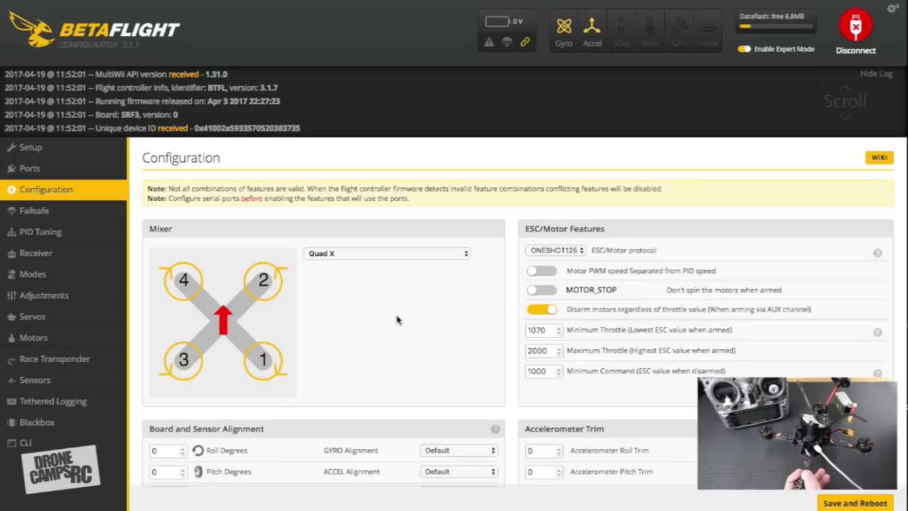
{"action": "scroll", "coordinate": [440, 325], "scroll_direction": "down", "scroll_amount": 1}
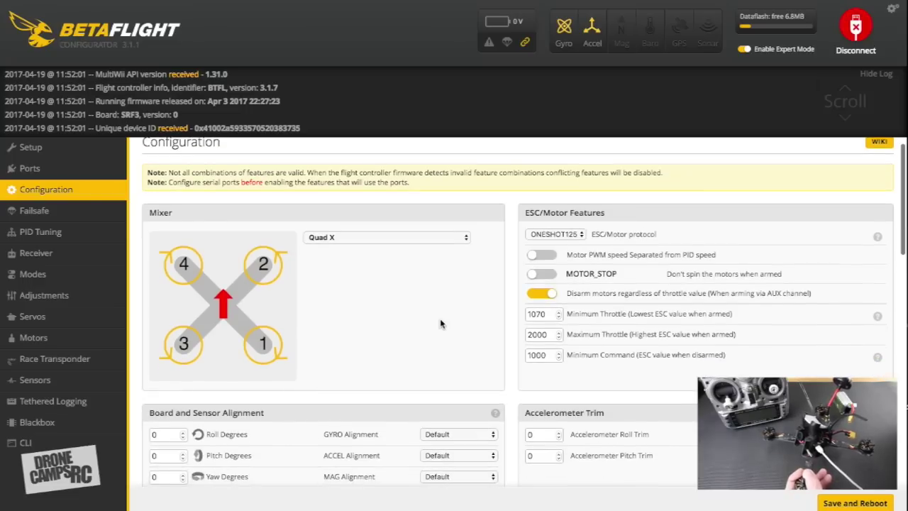
{"action": "scroll", "coordinate": [440, 324], "scroll_direction": "up", "scroll_amount": 1}
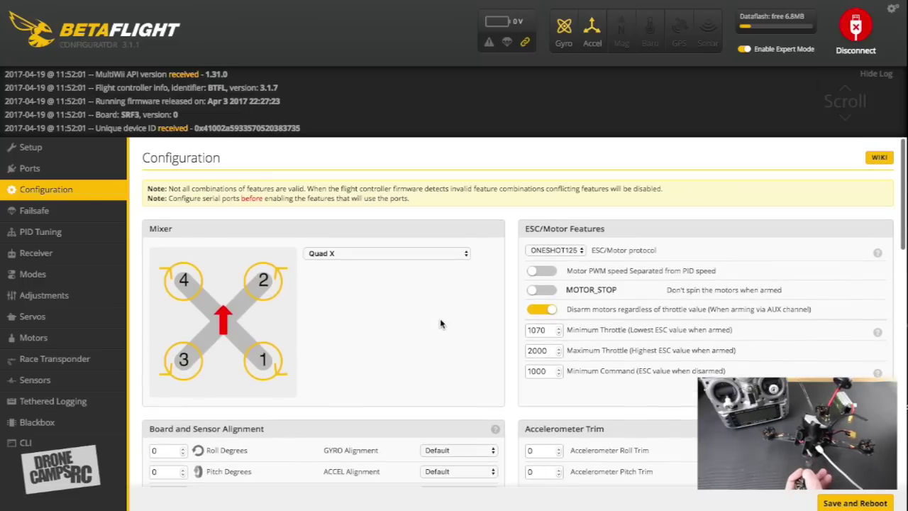
{"action": "left_click", "coordinate": [567, 251]}
{"action": "left_click", "coordinate": [557, 249]}
{"action": "scroll", "coordinate": [706, 299], "scroll_direction": "down", "scroll_amount": 1}
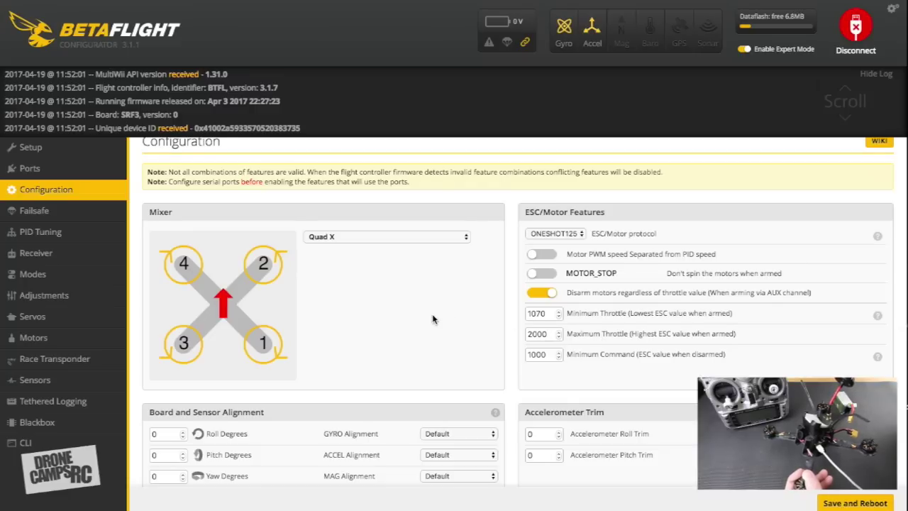
{"action": "scroll", "coordinate": [433, 319], "scroll_direction": "up", "scroll_amount": 1}
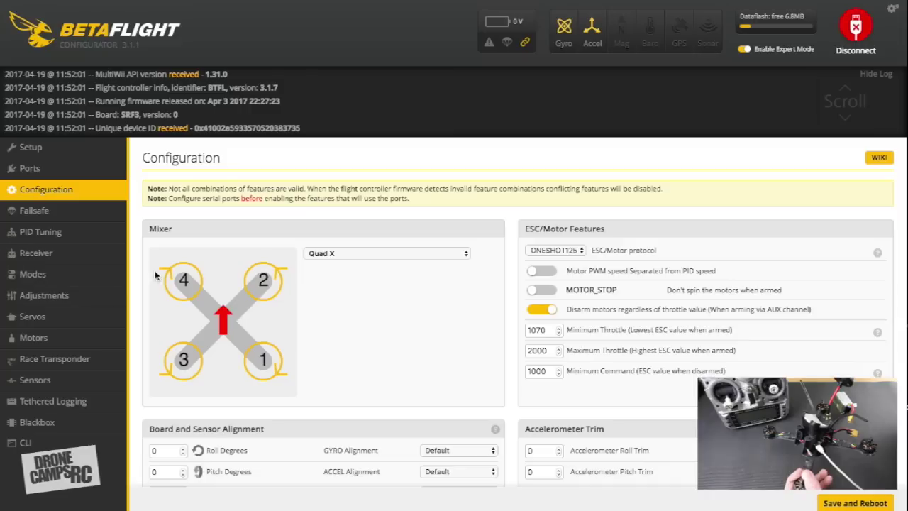
Set the yaw degrees under Board and Sensor Alignment to 0, and save and reboot the board
{"action": "scroll", "coordinate": [439, 287], "scroll_direction": "down", "scroll_amount": 1}
{"action": "scroll", "coordinate": [388, 293], "scroll_direction": "down", "scroll_amount": 2}
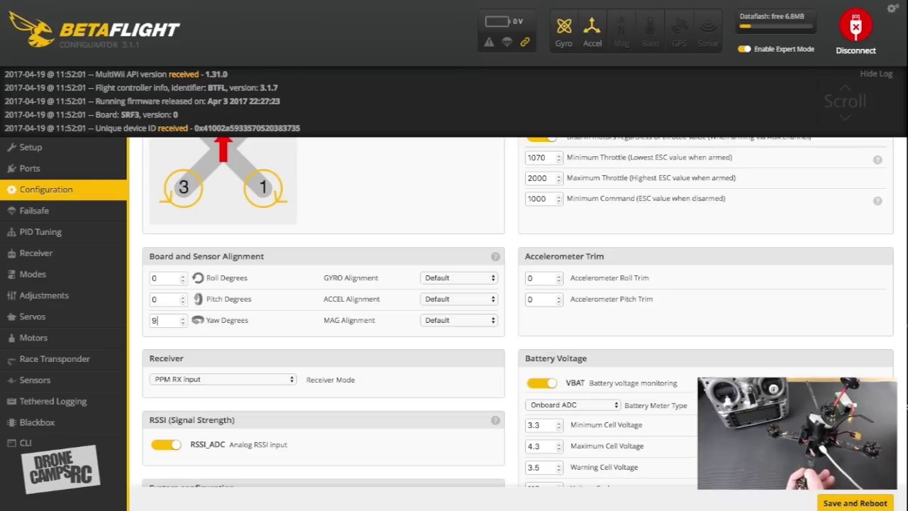
{"action": "key", "text": "BackSpace"}
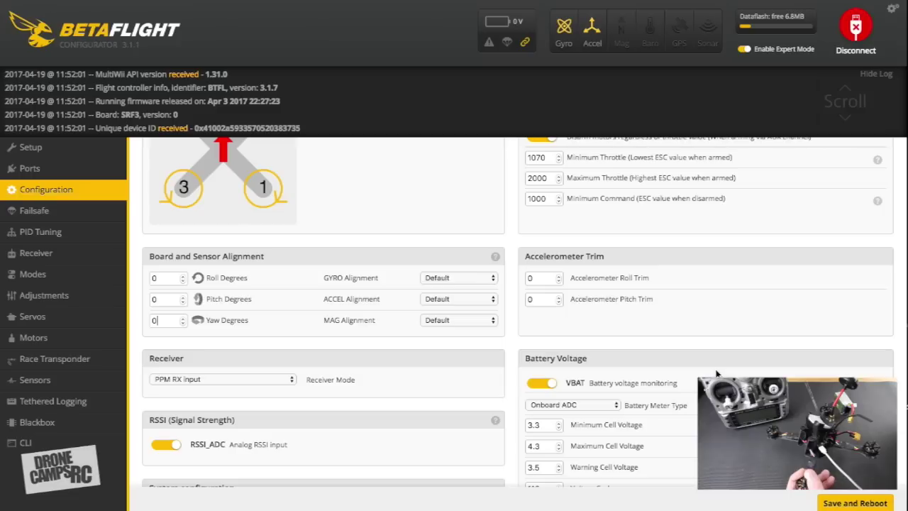
{"action": "left_click", "coordinate": [848, 503]}
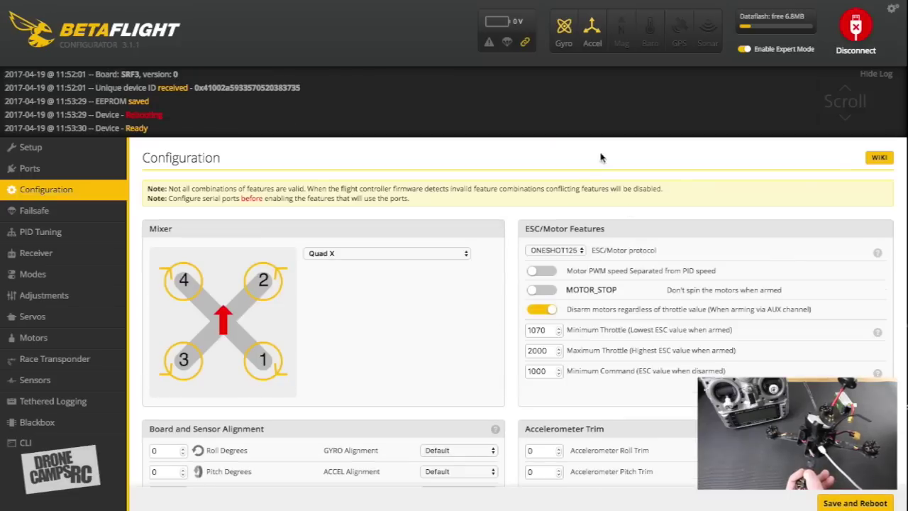
Disconnect and reconnect the flight controller, and reopen its Configuration settings
{"action": "left_click", "coordinate": [860, 28]}
{"action": "left_click", "coordinate": [860, 28]}
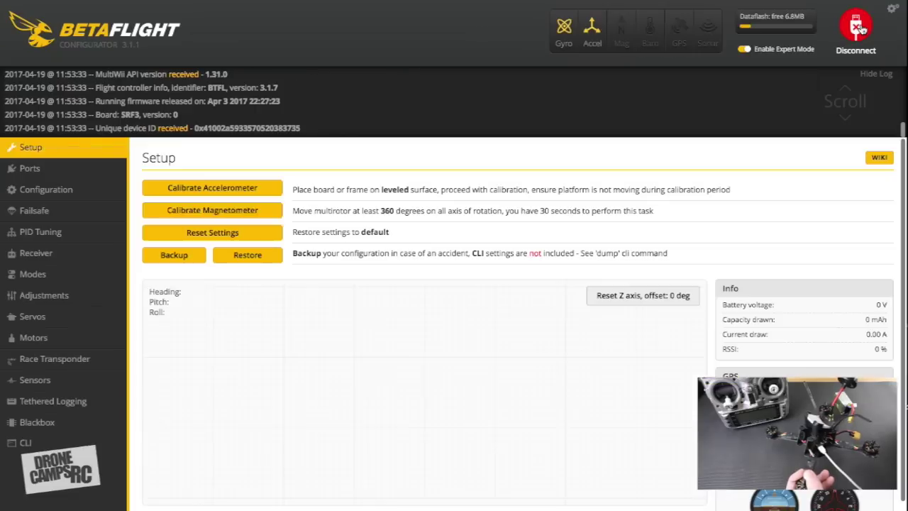
{"action": "left_click", "coordinate": [46, 190]}
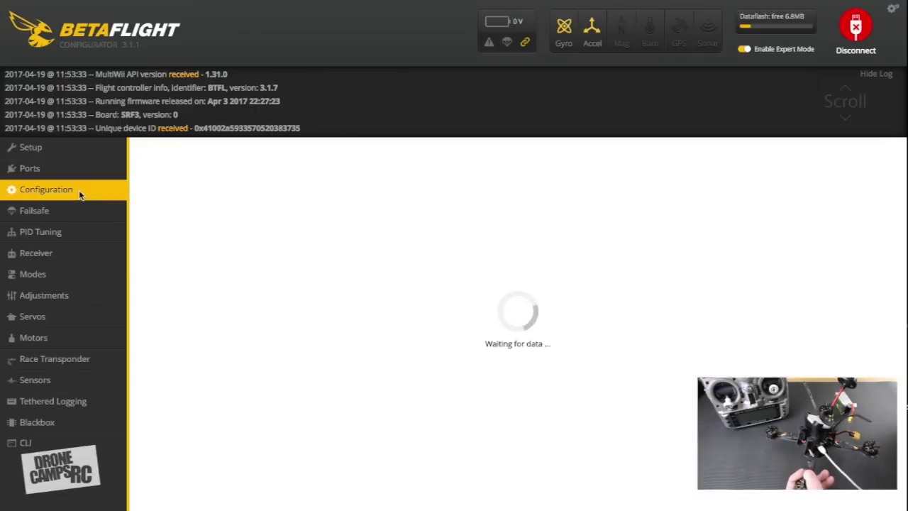
Examine the battery voltage, current sensor and system configuration settings, including the gyro and PID loop frequencies
{"action": "scroll", "coordinate": [700, 362], "scroll_direction": "down", "scroll_amount": 5}
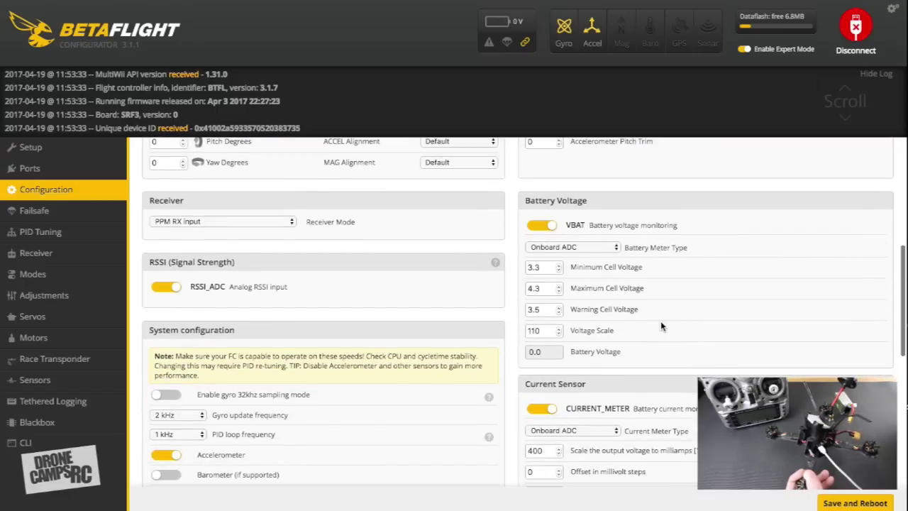
{"action": "scroll", "coordinate": [685, 317], "scroll_direction": "down", "scroll_amount": 1}
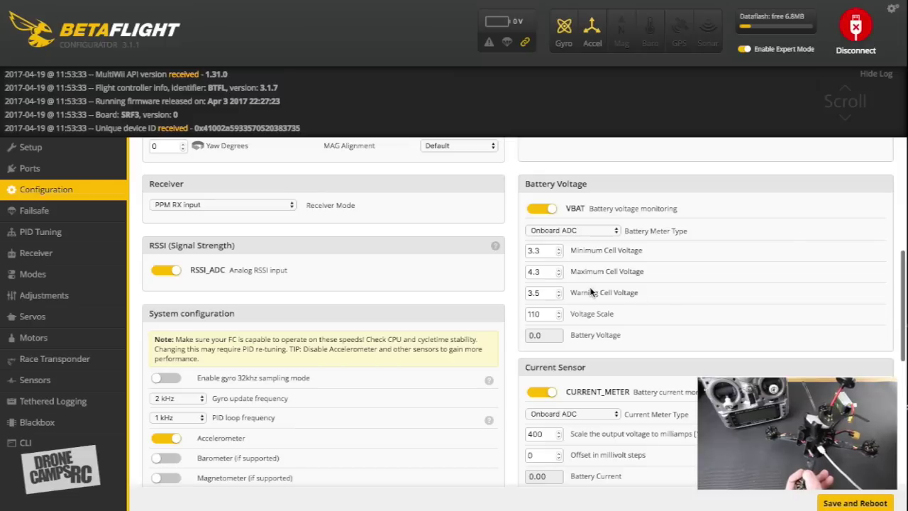
{"action": "scroll", "coordinate": [619, 312], "scroll_direction": "up", "scroll_amount": 5}
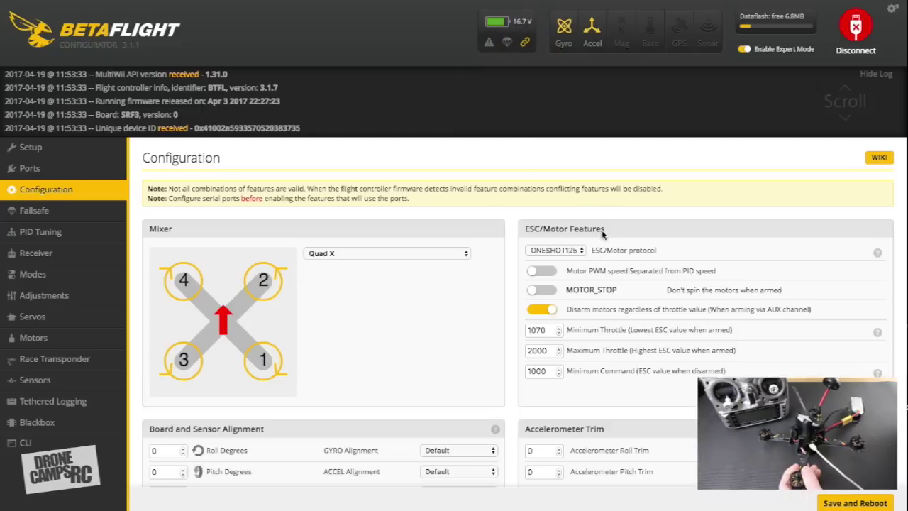
{"action": "scroll", "coordinate": [686, 328], "scroll_direction": "down", "scroll_amount": 5}
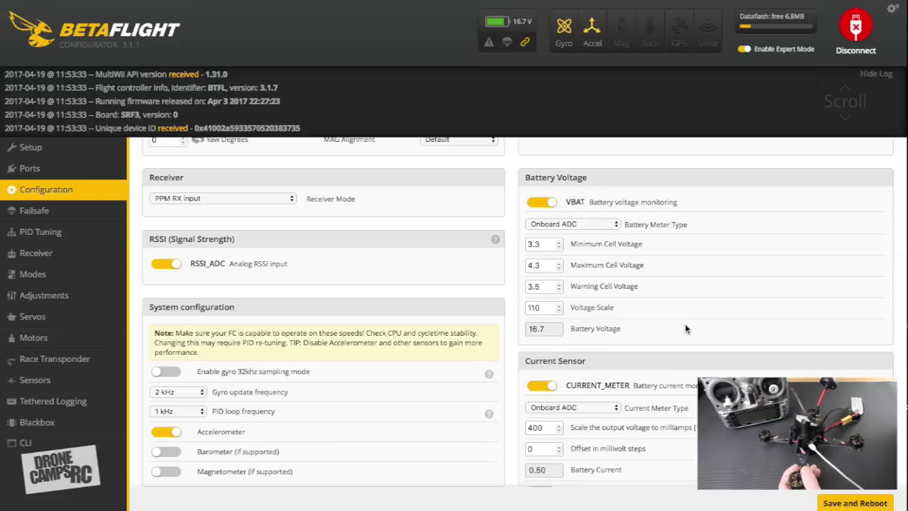
{"action": "scroll", "coordinate": [686, 329], "scroll_direction": "down", "scroll_amount": 2}
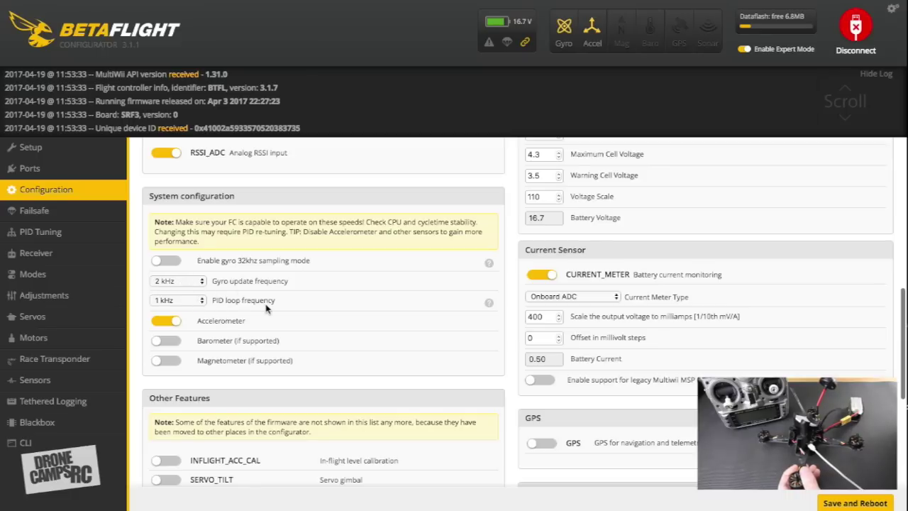
{"action": "scroll", "coordinate": [376, 323], "scroll_direction": "down", "scroll_amount": 1}
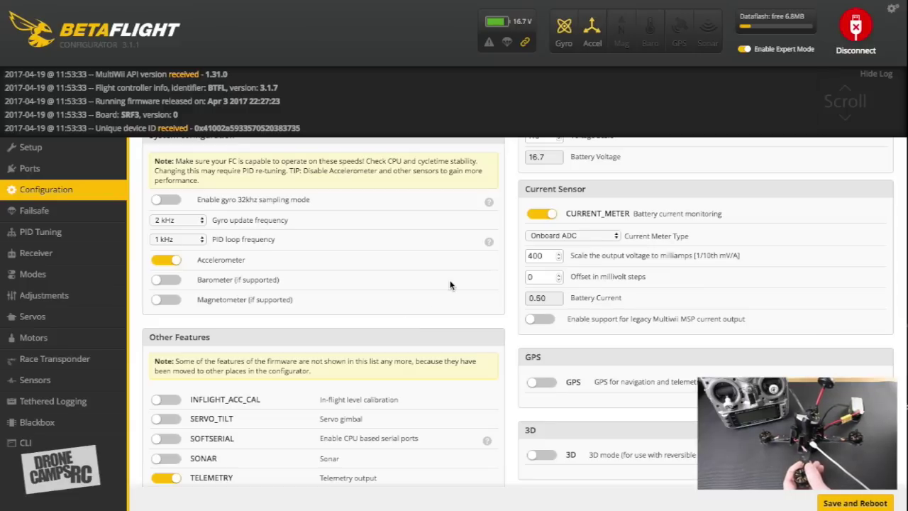
{"action": "scroll", "coordinate": [450, 285], "scroll_direction": "down", "scroll_amount": 1}
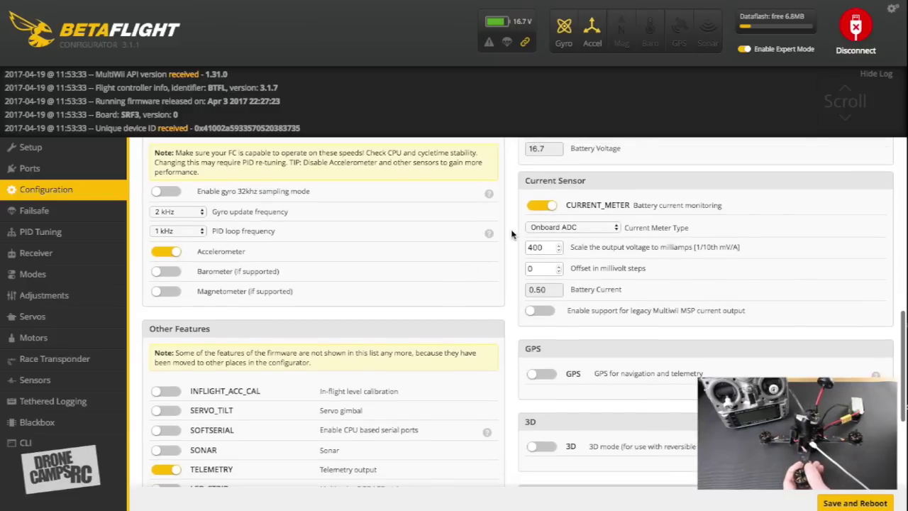
Turn off BLACKBOX and TRANSPONDER under Other Features, and save and reboot the board
{"action": "scroll", "coordinate": [467, 249], "scroll_direction": "down", "scroll_amount": 4}
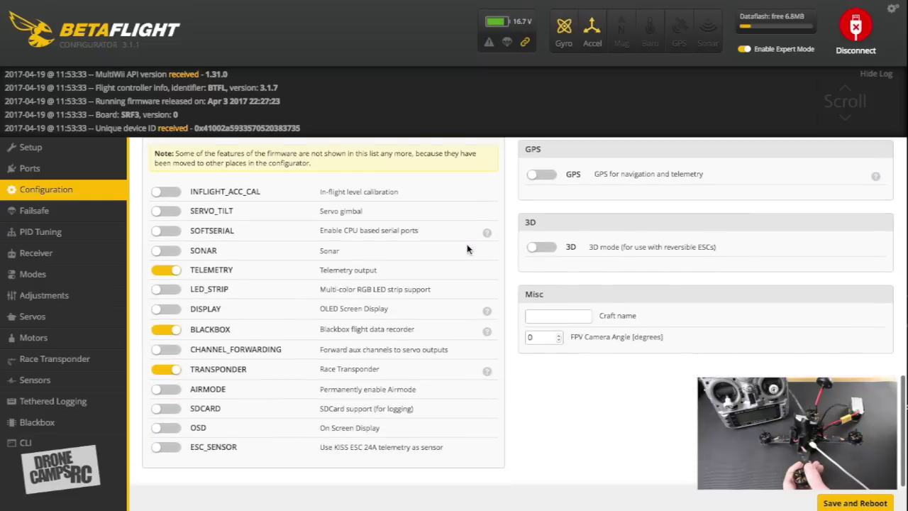
{"action": "scroll", "coordinate": [312, 318], "scroll_direction": "down", "scroll_amount": 1}
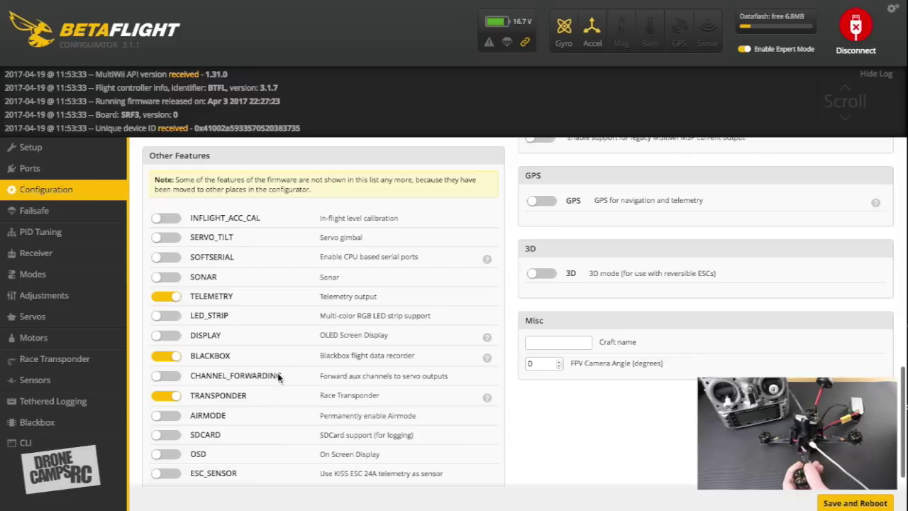
{"action": "left_click", "coordinate": [163, 357]}
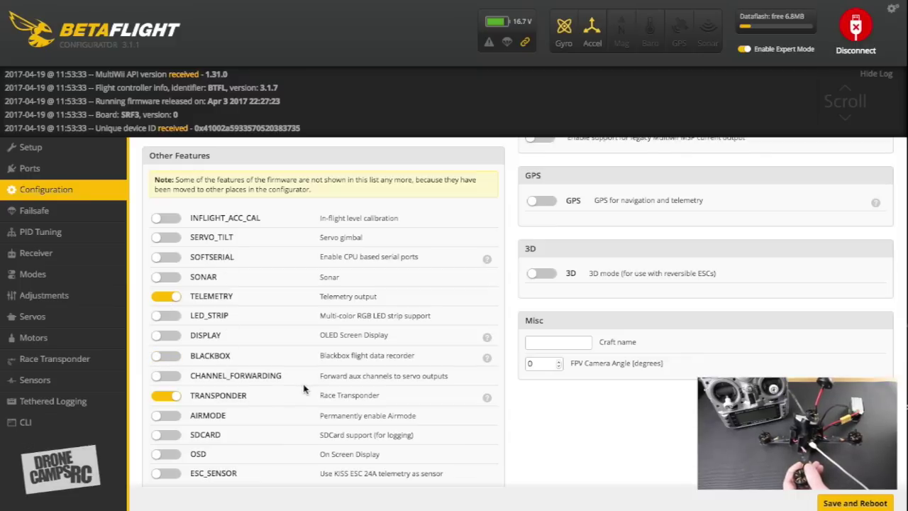
{"action": "left_click", "coordinate": [170, 395]}
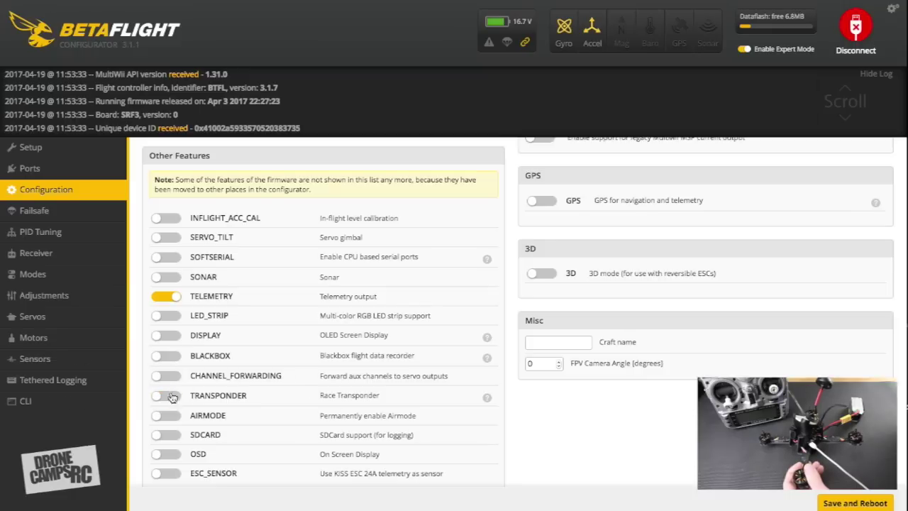
{"action": "scroll", "coordinate": [686, 387], "scroll_direction": "down", "scroll_amount": 1}
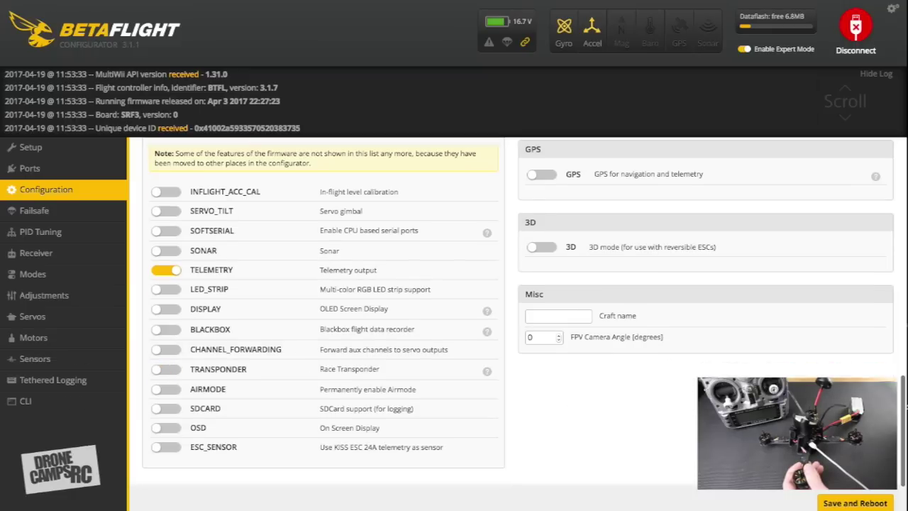
{"action": "left_click", "coordinate": [839, 503]}
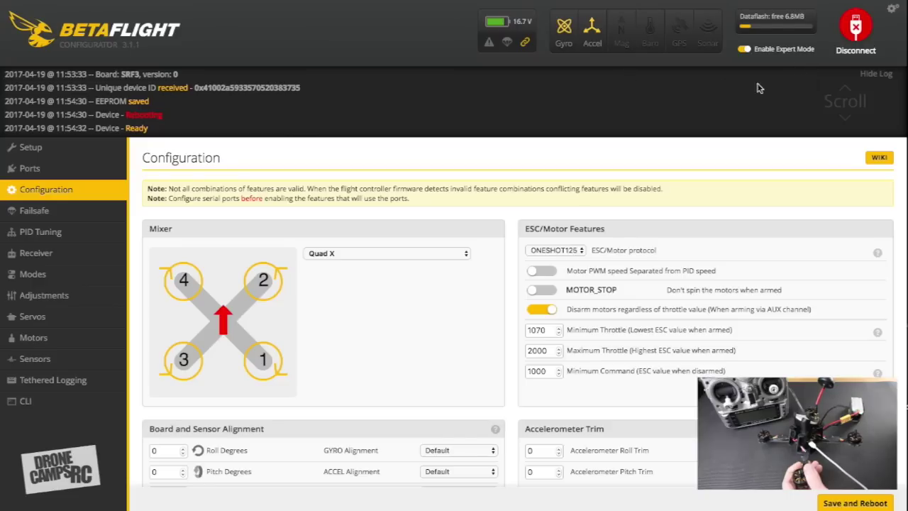
Reconnect to the rebooted flight controller and return to its Configuration settings
{"action": "left_click", "coordinate": [855, 27]}
{"action": "left_click", "coordinate": [853, 25]}
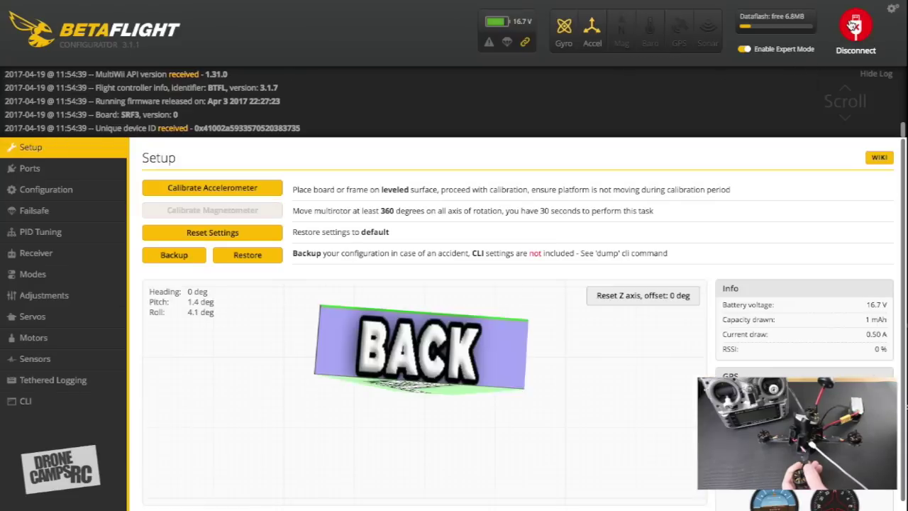
{"action": "left_click", "coordinate": [69, 190]}
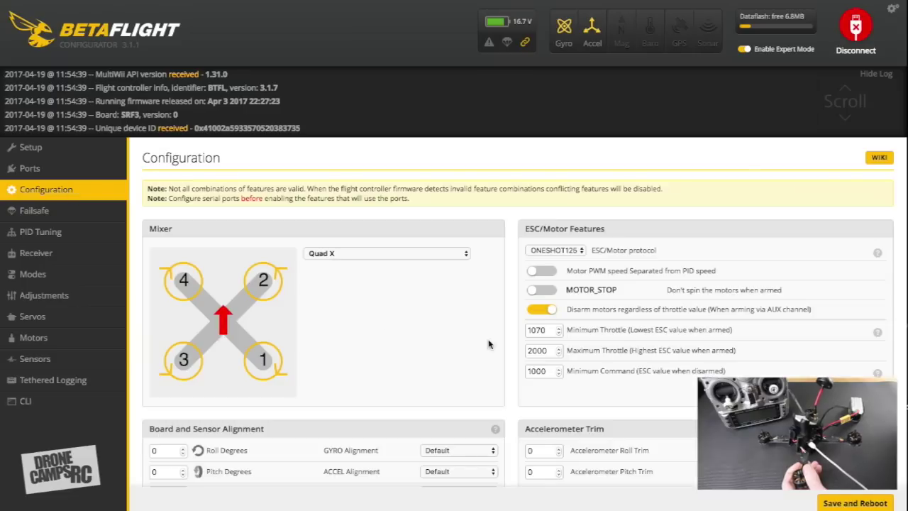
{"action": "scroll", "coordinate": [426, 344], "scroll_direction": "down", "scroll_amount": 1}
{"action": "scroll", "coordinate": [426, 344], "scroll_direction": "up", "scroll_amount": 1}
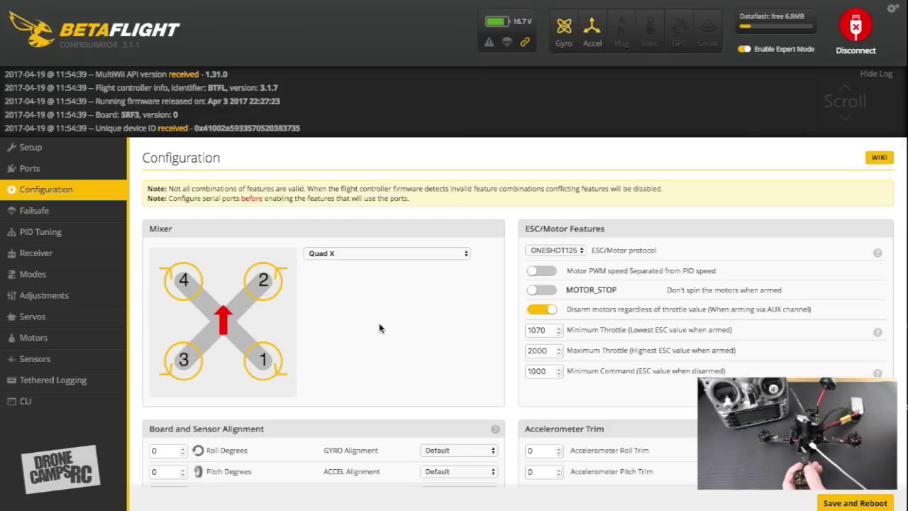
Examine the failsafe settings, including the pulse range, channel fallback values and Stage 2 failsafe procedure
{"action": "left_click", "coordinate": [76, 215]}
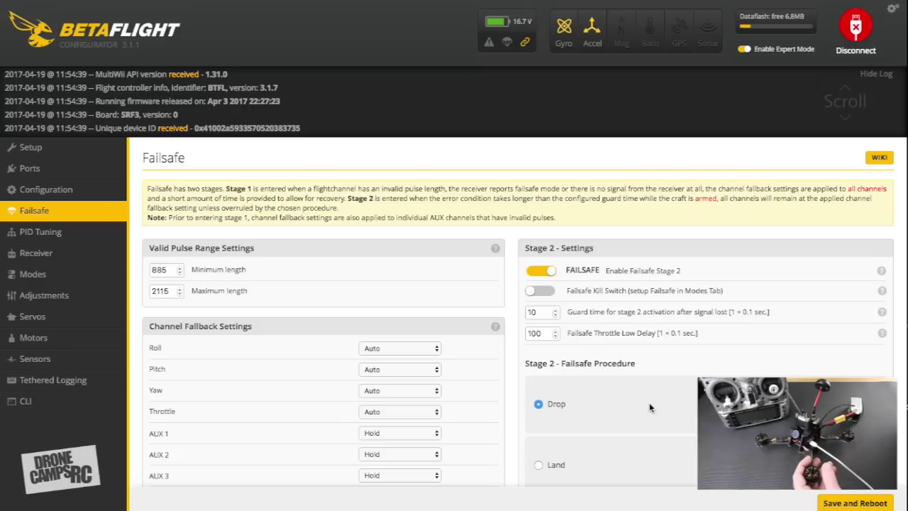
{"action": "scroll", "coordinate": [649, 408], "scroll_direction": "down", "scroll_amount": 1}
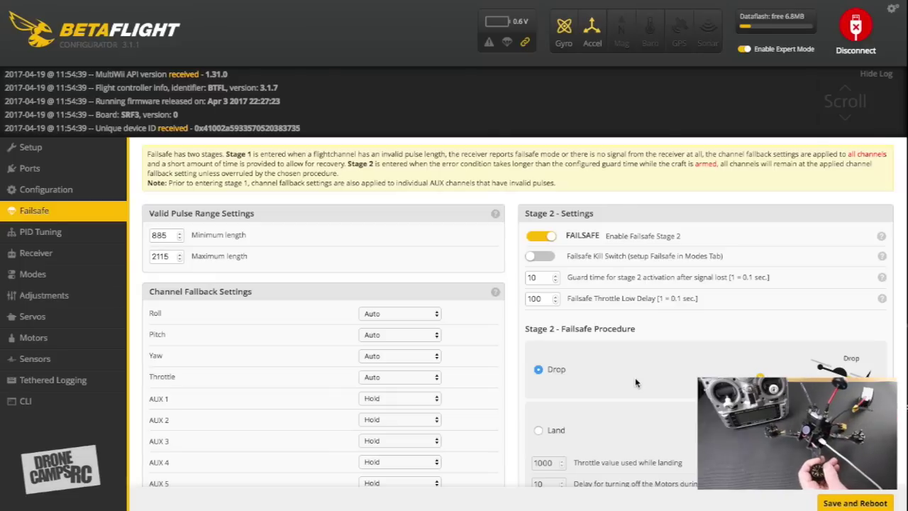
{"action": "scroll", "coordinate": [636, 383], "scroll_direction": "down", "scroll_amount": 1}
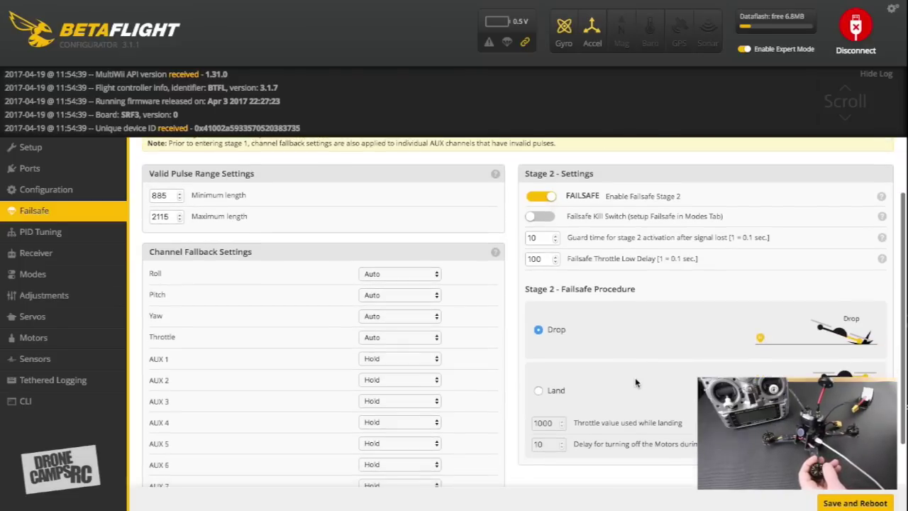
{"action": "scroll", "coordinate": [636, 383], "scroll_direction": "up", "scroll_amount": 2}
{"action": "scroll", "coordinate": [636, 383], "scroll_direction": "down", "scroll_amount": 2}
{"action": "scroll", "coordinate": [635, 383], "scroll_direction": "up", "scroll_amount": 2}
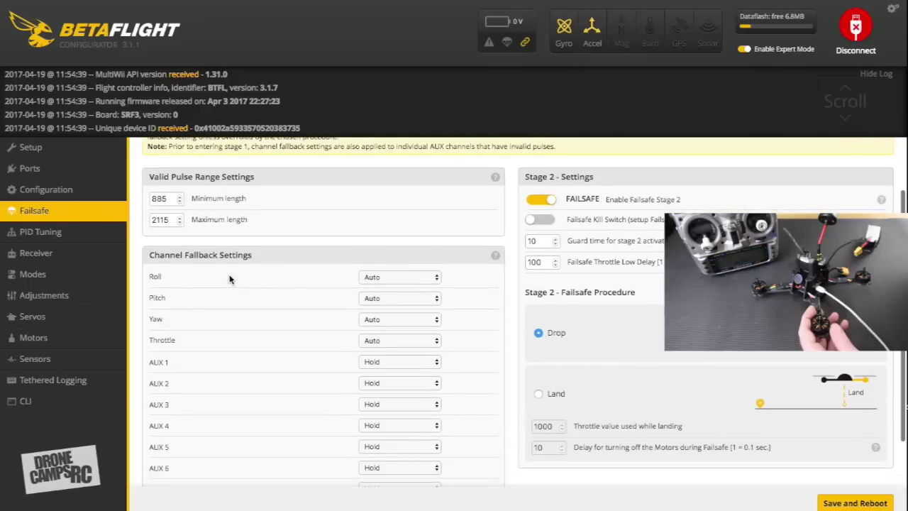
Look over the PID Tuning and Receiver pages, and check the configured receiver mode against the Serial RX port assignment
{"action": "left_click", "coordinate": [66, 232]}
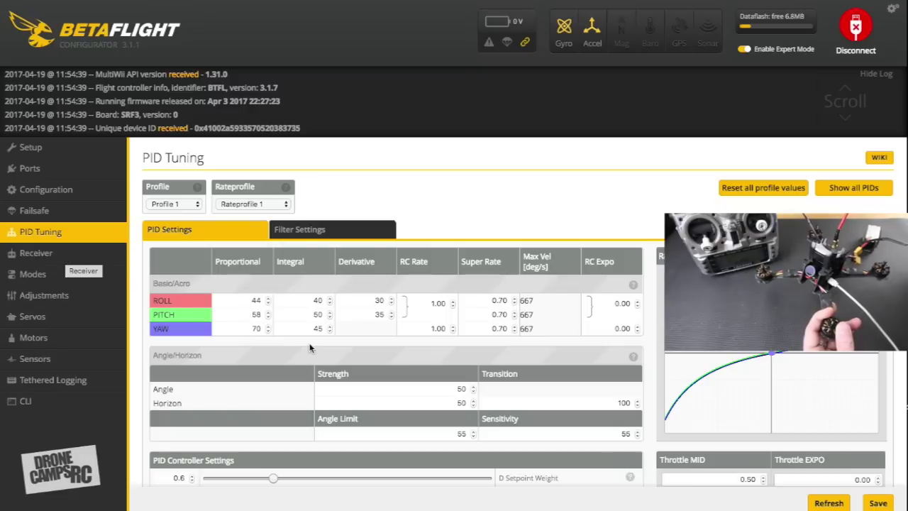
{"action": "left_click", "coordinate": [71, 259]}
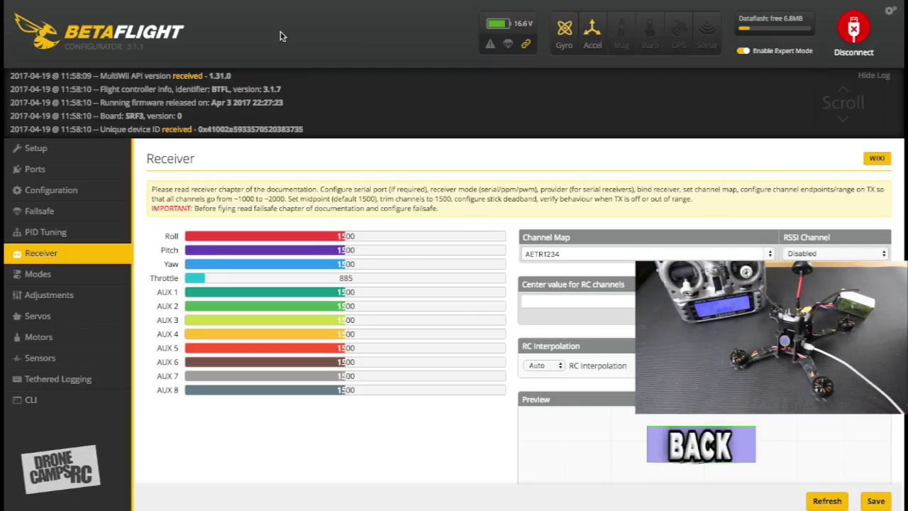
{"action": "left_click", "coordinate": [64, 198]}
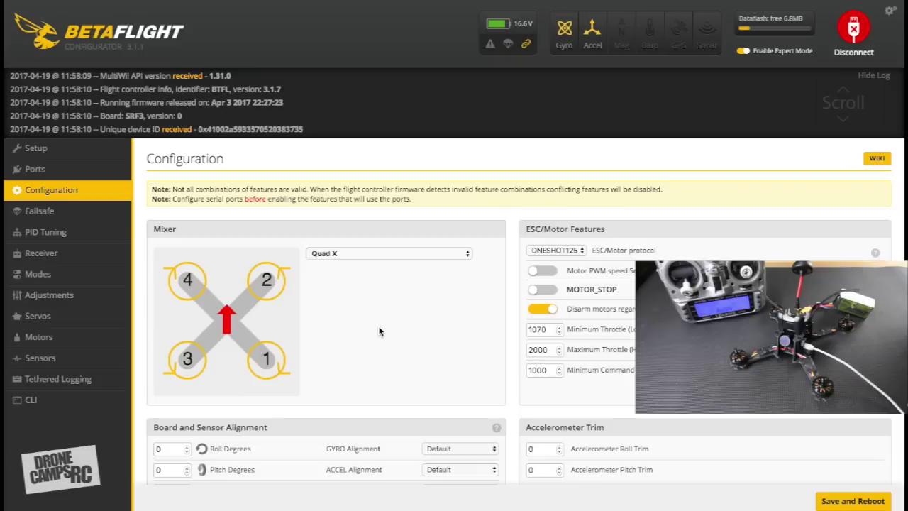
{"action": "scroll", "coordinate": [408, 320], "scroll_direction": "down", "scroll_amount": 4}
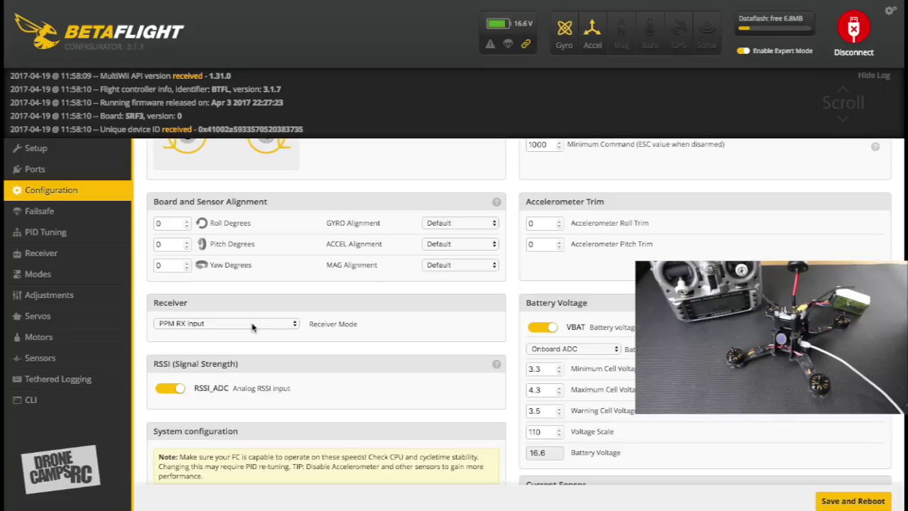
{"action": "left_click", "coordinate": [71, 170]}
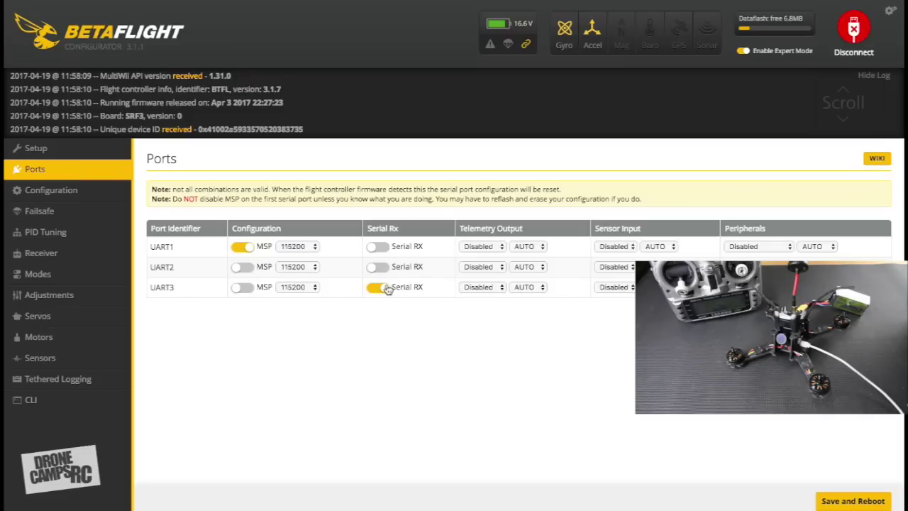
Set the receiver mode to serial-based receiver with SBUS as the serial receiver provider, and save and reboot the board
{"action": "left_click", "coordinate": [59, 192]}
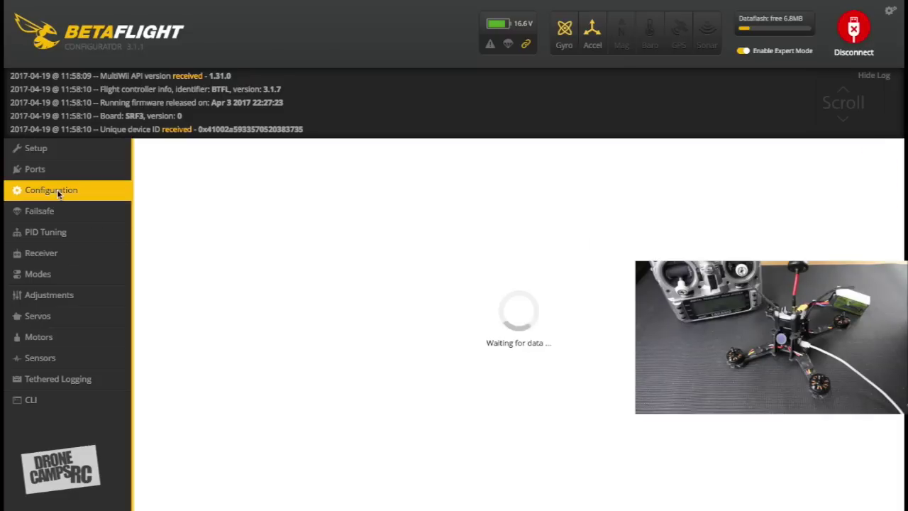
{"action": "scroll", "coordinate": [344, 346], "scroll_direction": "down", "scroll_amount": 3}
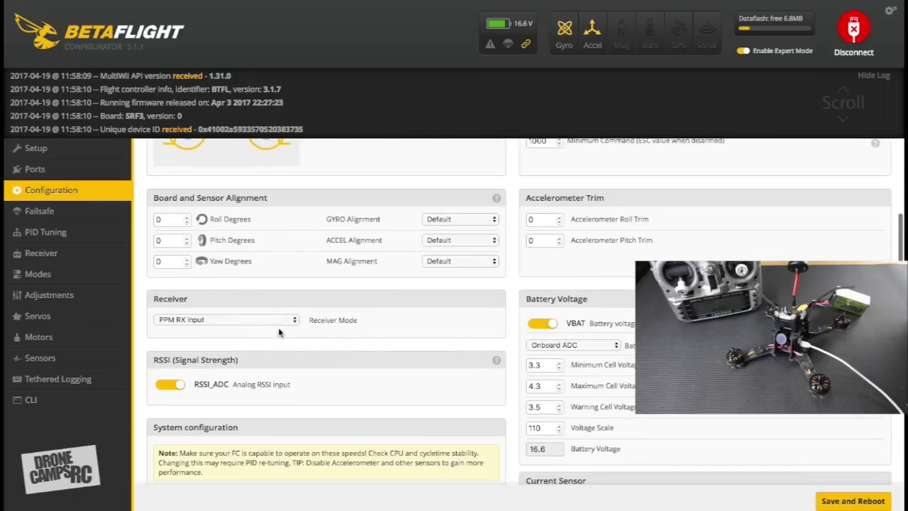
{"action": "left_click", "coordinate": [246, 319]}
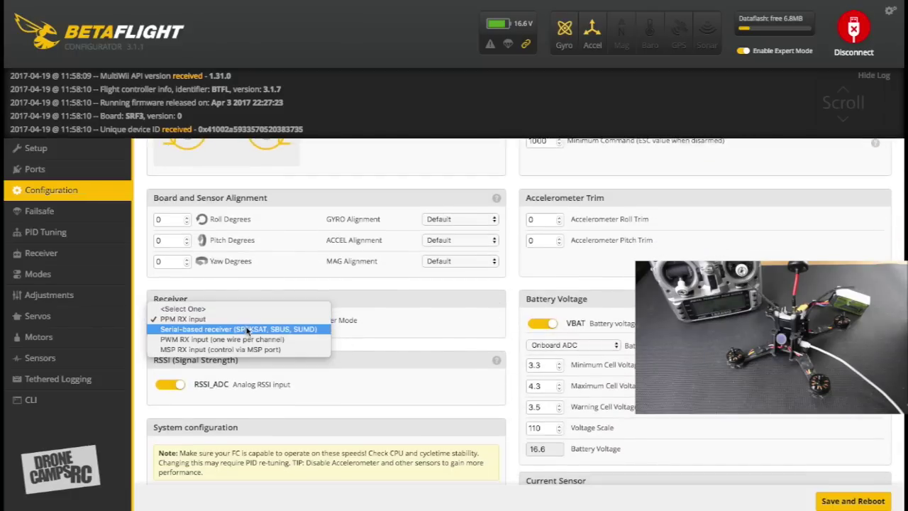
{"action": "left_click", "coordinate": [246, 329]}
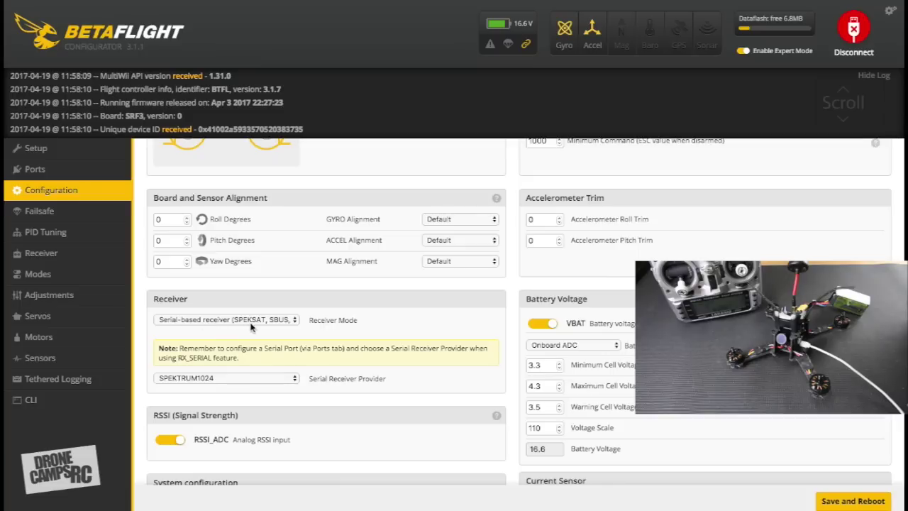
{"action": "left_click", "coordinate": [250, 381]}
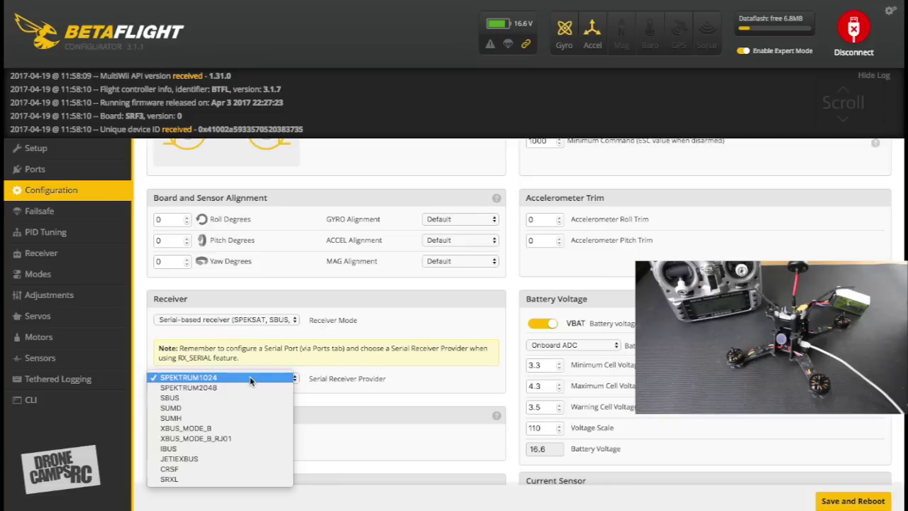
{"action": "left_click", "coordinate": [246, 397]}
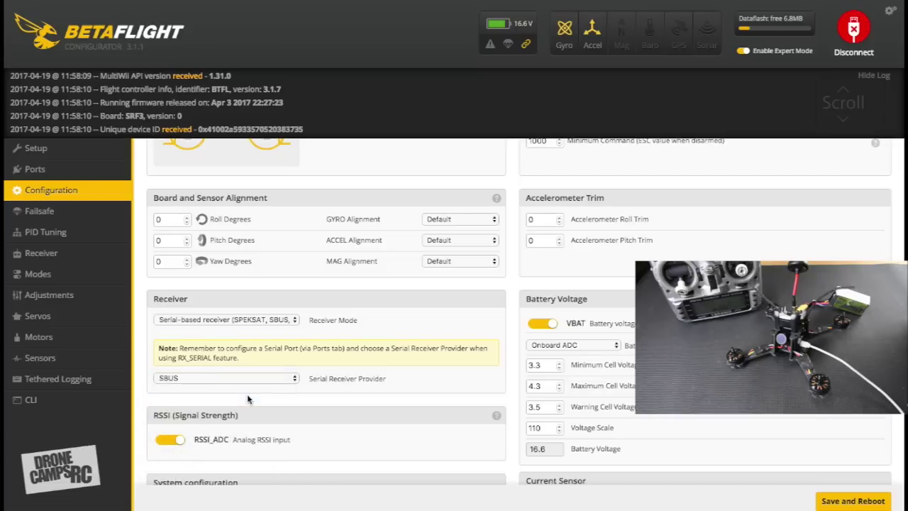
{"action": "left_click", "coordinate": [837, 502]}
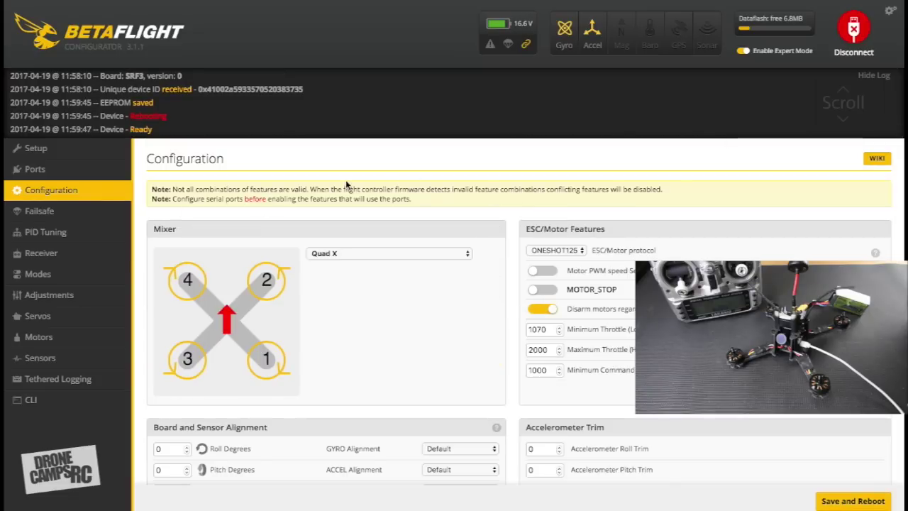
Reconnect to the rebooted flight controller and save its Receiver settings, allowing the locationd network connection request
{"action": "left_click", "coordinate": [854, 30]}
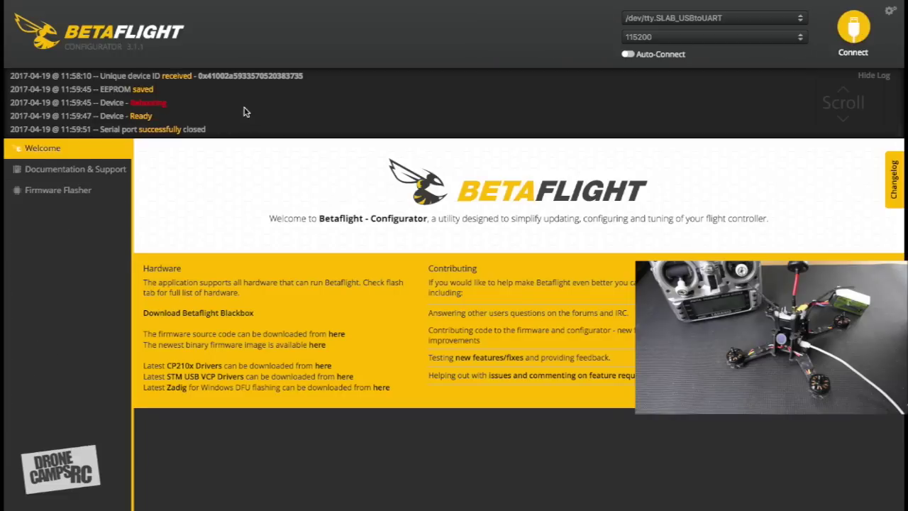
{"action": "left_click", "coordinate": [853, 30]}
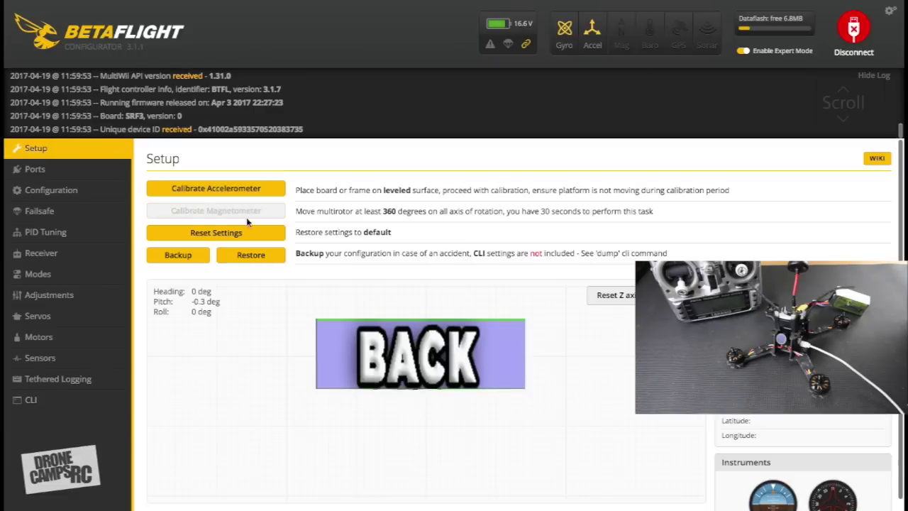
{"action": "left_click", "coordinate": [67, 252]}
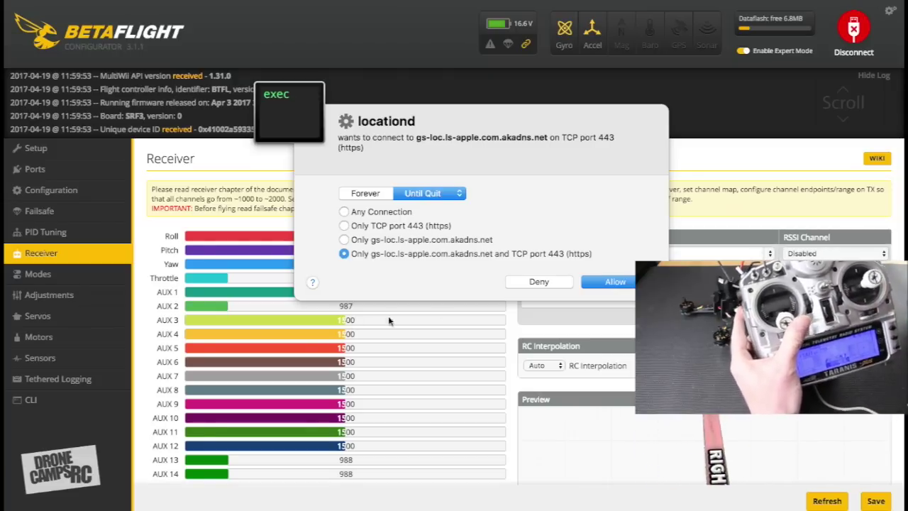
{"action": "left_click", "coordinate": [603, 281]}
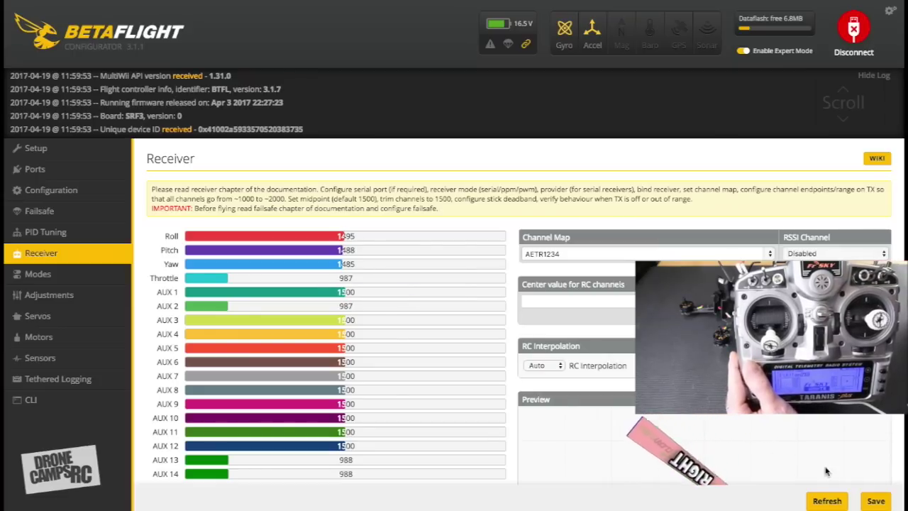
{"action": "left_click", "coordinate": [875, 500]}
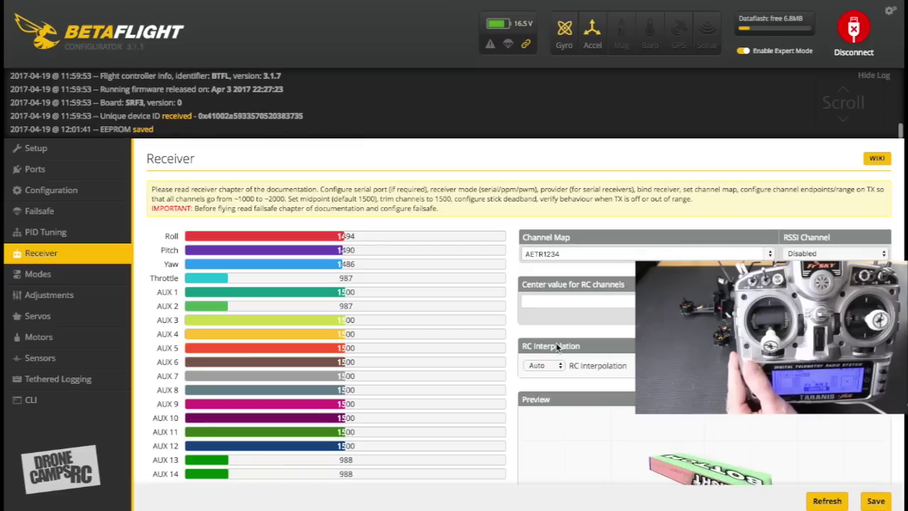
Add an ARM mode range on AUX 3 from 1900 to 2100 and save the modes
{"action": "left_click", "coordinate": [38, 277]}
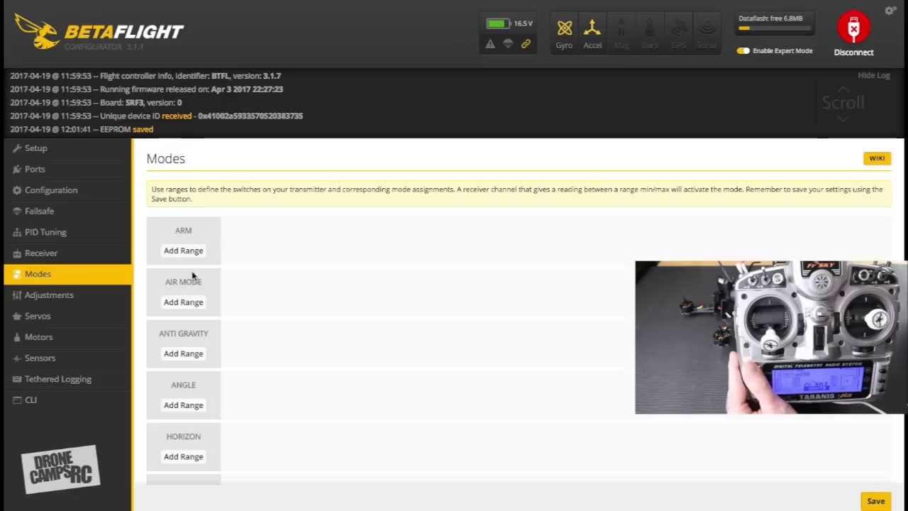
{"action": "left_click", "coordinate": [182, 252]}
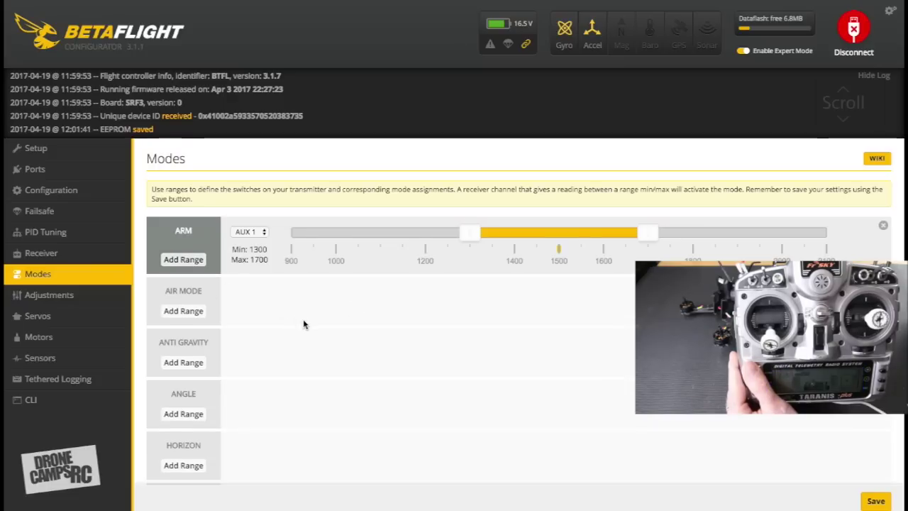
{"action": "left_click", "coordinate": [252, 234]}
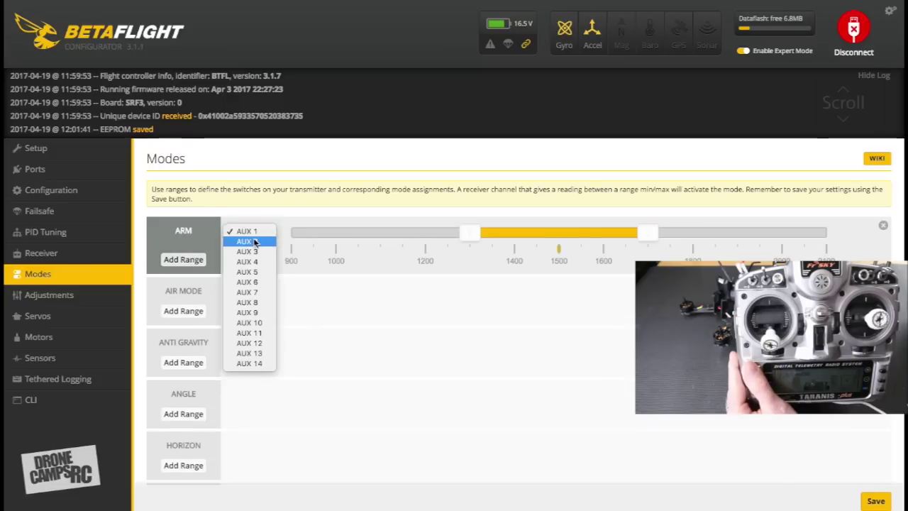
{"action": "left_click", "coordinate": [252, 251]}
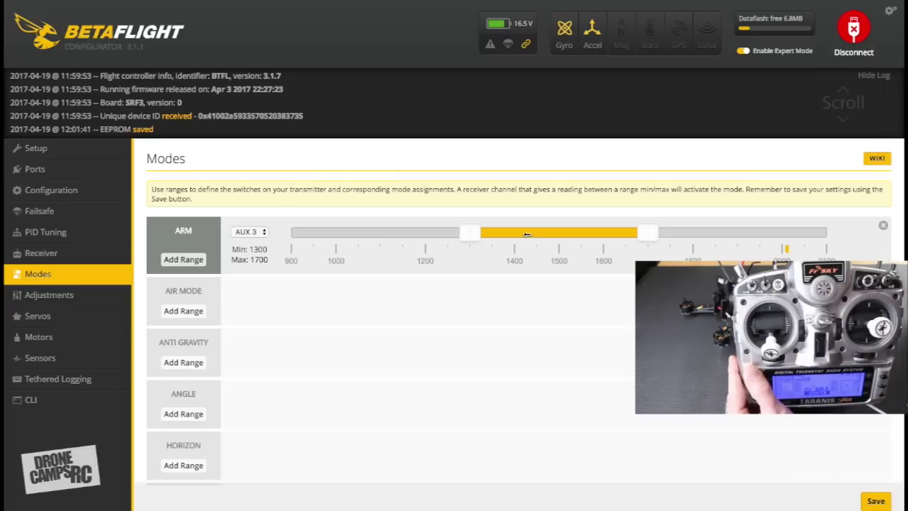
{"action": "left_click_drag", "start_coordinate": [530, 236], "coordinate": [710, 234]}
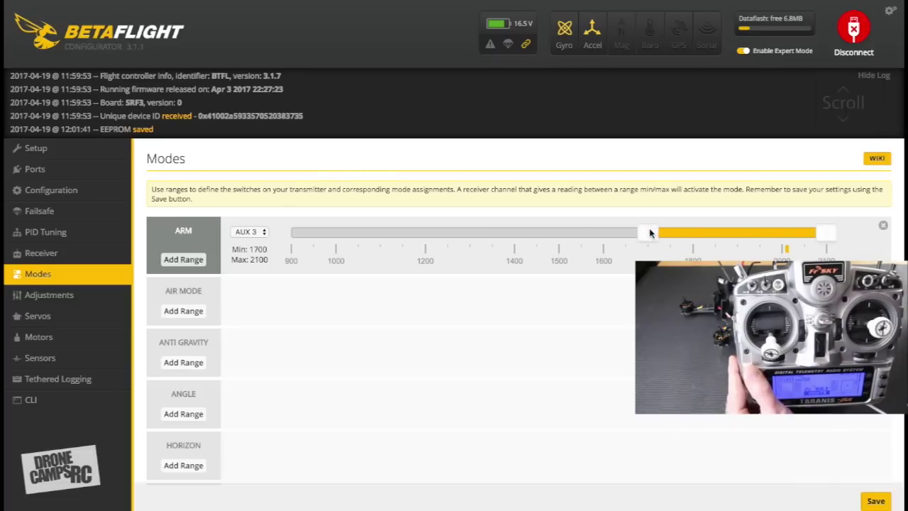
{"action": "left_click_drag", "start_coordinate": [650, 234], "coordinate": [735, 238]}
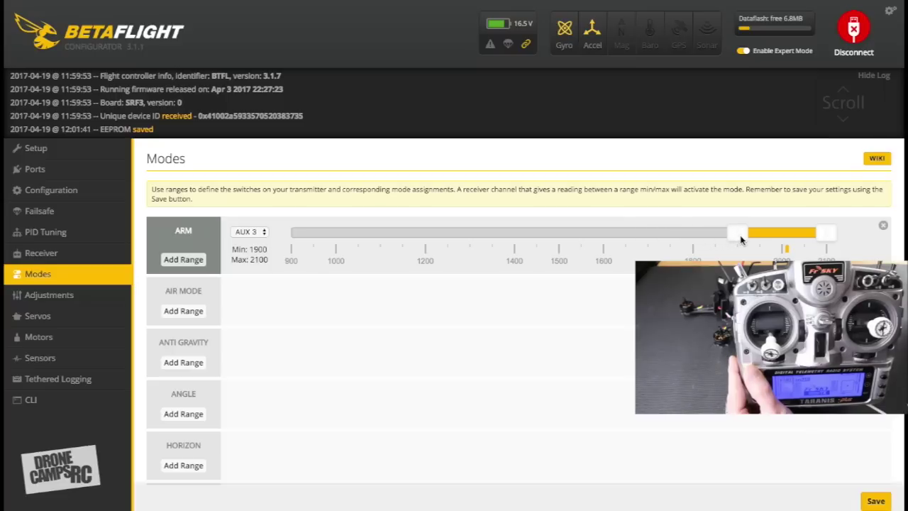
{"action": "left_click", "coordinate": [874, 502]}
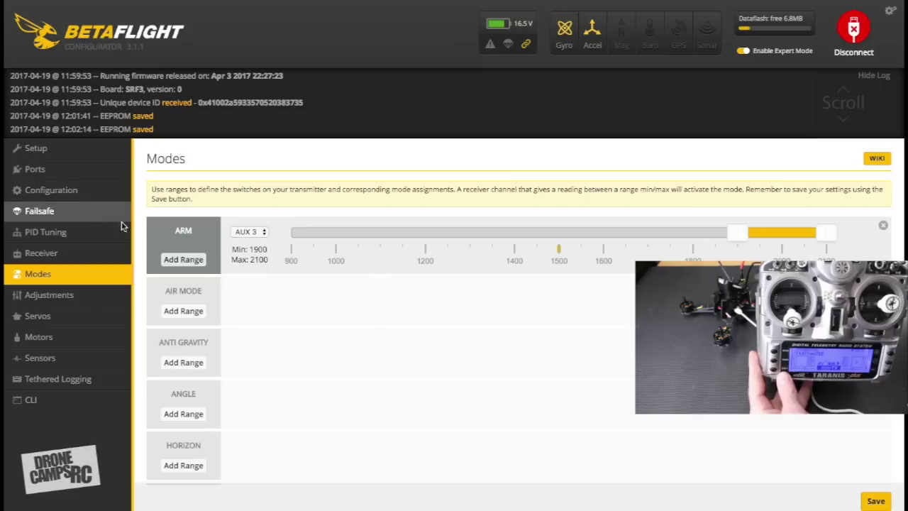
{"action": "left_click", "coordinate": [875, 501]}
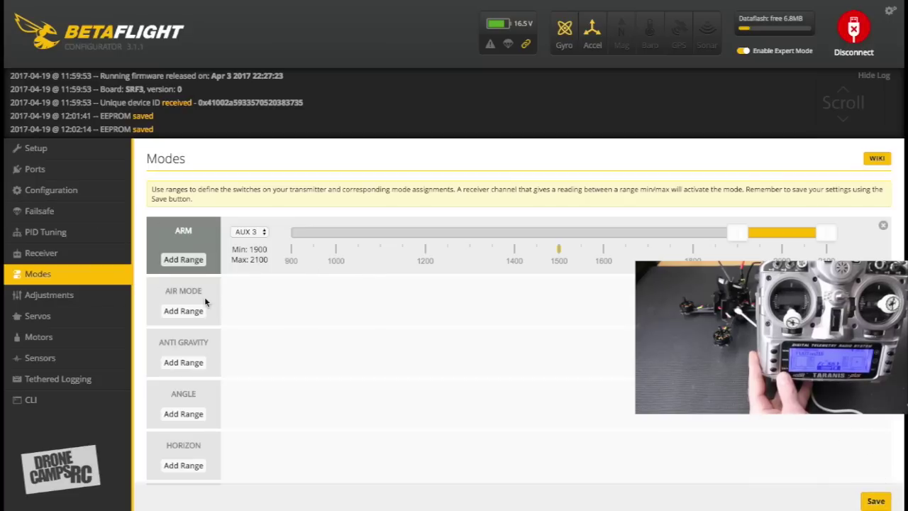
Add an ANGLE mode range on AUX 2 from 900 to 1100
{"action": "left_click", "coordinate": [90, 188]}
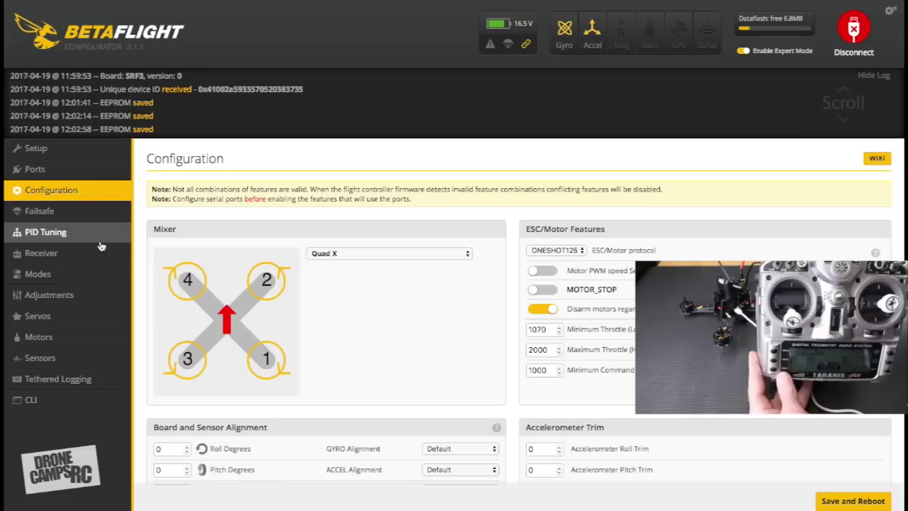
{"action": "left_click", "coordinate": [32, 273]}
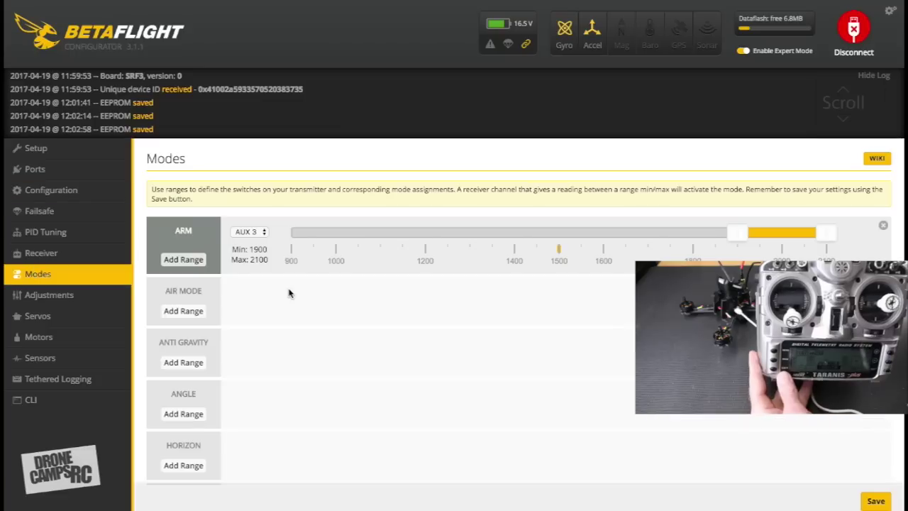
{"action": "scroll", "coordinate": [286, 307], "scroll_direction": "down", "scroll_amount": 1}
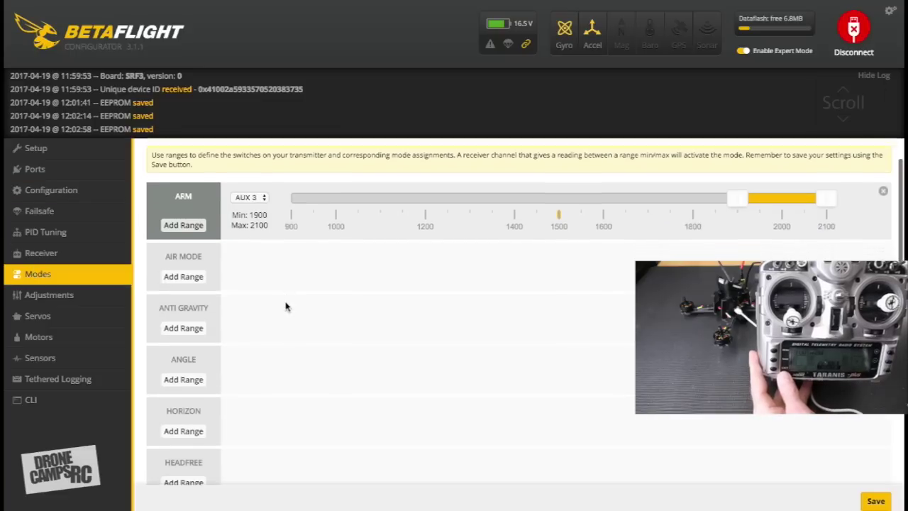
{"action": "left_click", "coordinate": [196, 376]}
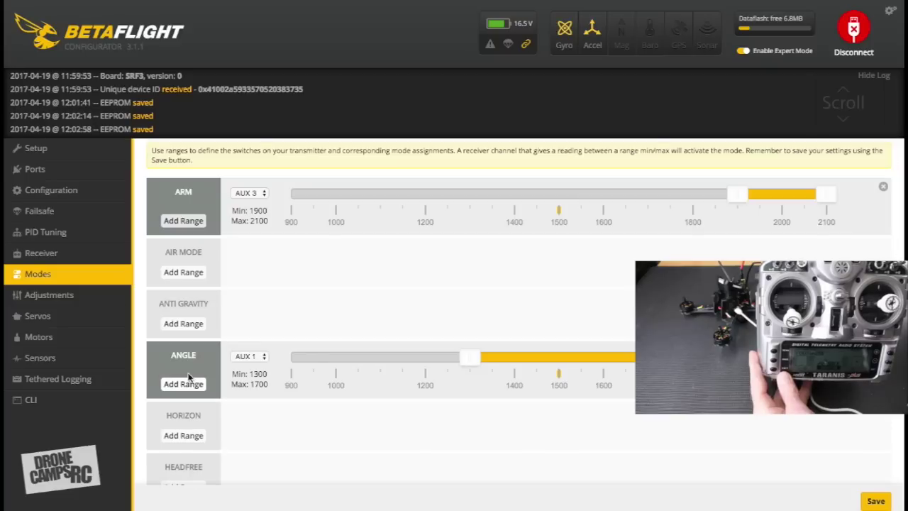
{"action": "left_click_drag", "start_coordinate": [523, 360], "coordinate": [347, 360]}
{"action": "left_click", "coordinate": [242, 357]}
{"action": "left_click", "coordinate": [243, 366]}
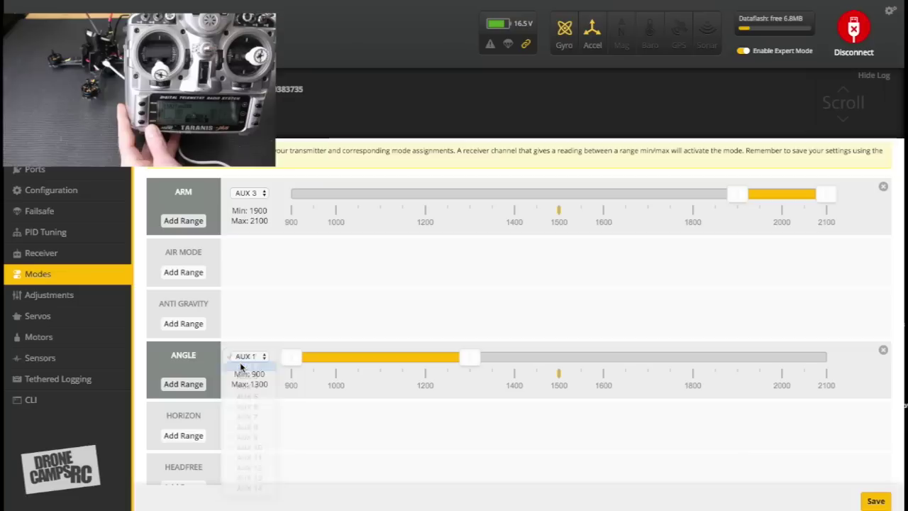
{"action": "left_click_drag", "start_coordinate": [466, 360], "coordinate": [374, 360]}
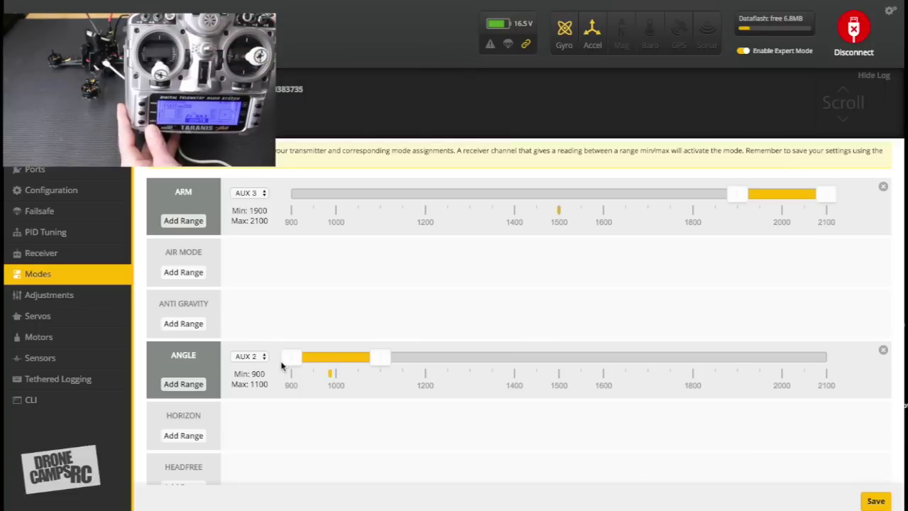
Save the modes, and add a HORIZON mode range on AUX 1 from 1400 to 1600
{"action": "left_click", "coordinate": [877, 501]}
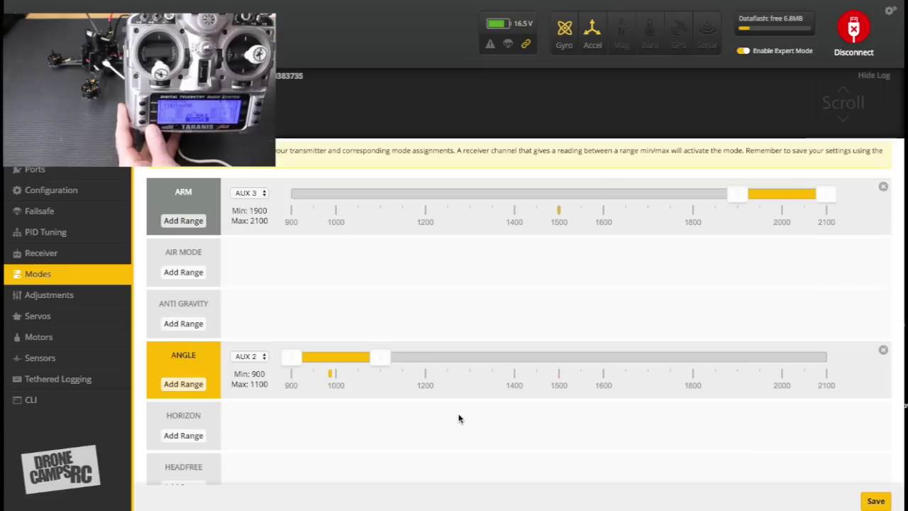
{"action": "left_click", "coordinate": [180, 438]}
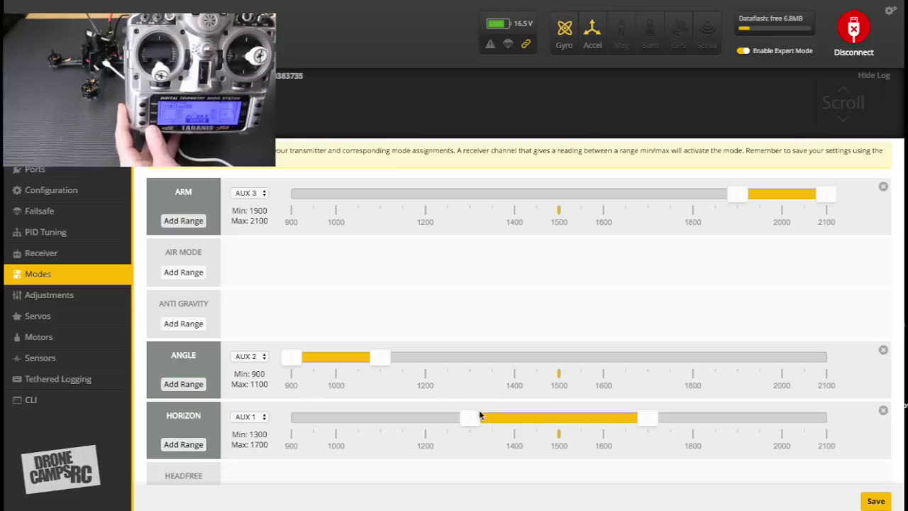
{"action": "left_click_drag", "start_coordinate": [466, 418], "coordinate": [515, 422]}
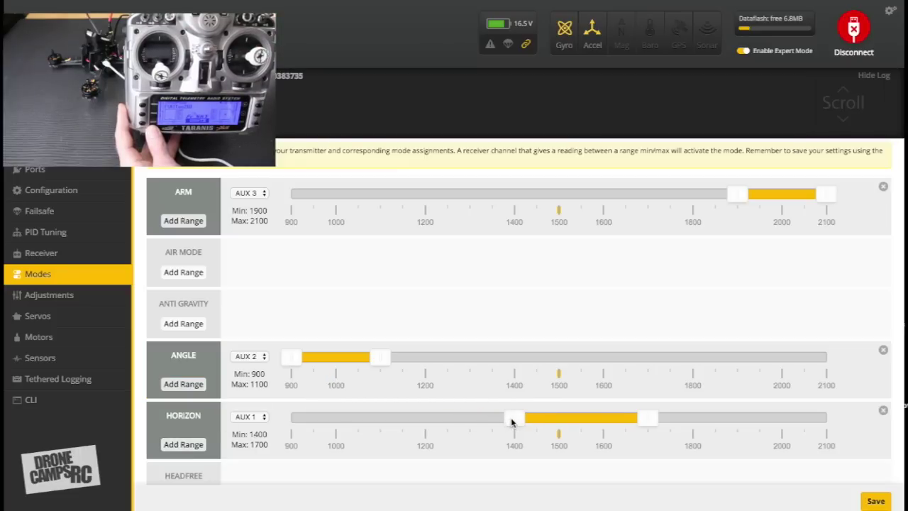
{"action": "left_click_drag", "start_coordinate": [648, 419], "coordinate": [606, 422]}
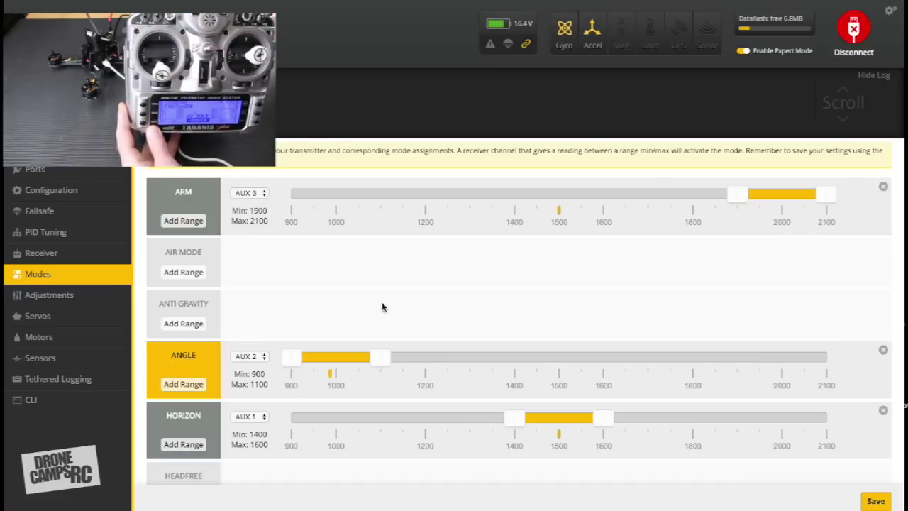
Add an AIR MODE range on AUX 1 from 1900 to 2100 and save the modes
{"action": "scroll", "coordinate": [381, 308], "scroll_direction": "down", "scroll_amount": 1}
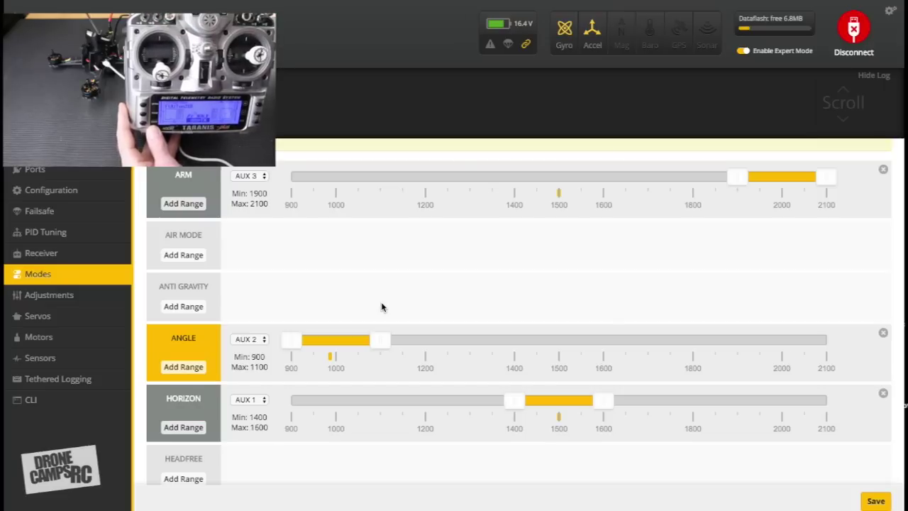
{"action": "scroll", "coordinate": [382, 306], "scroll_direction": "down", "scroll_amount": 3}
{"action": "scroll", "coordinate": [382, 306], "scroll_direction": "up", "scroll_amount": 4}
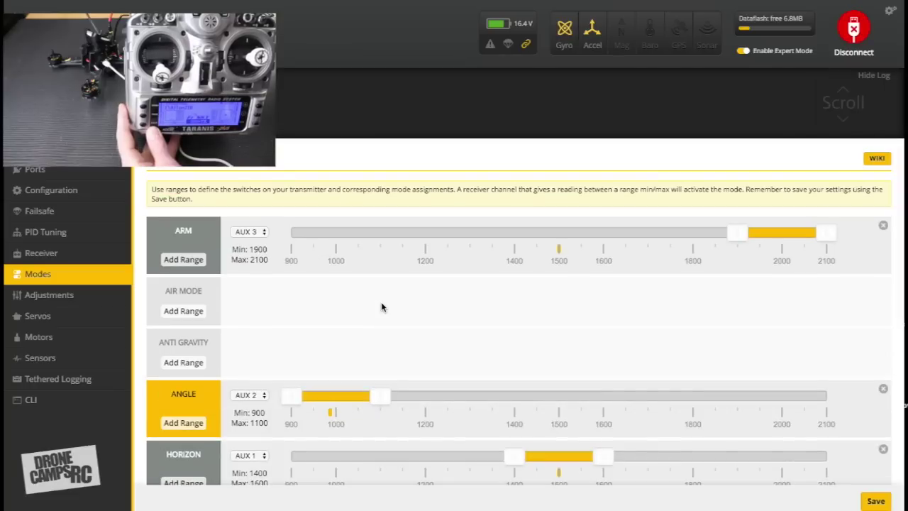
{"action": "scroll", "coordinate": [521, 345], "scroll_direction": "down", "scroll_amount": 3}
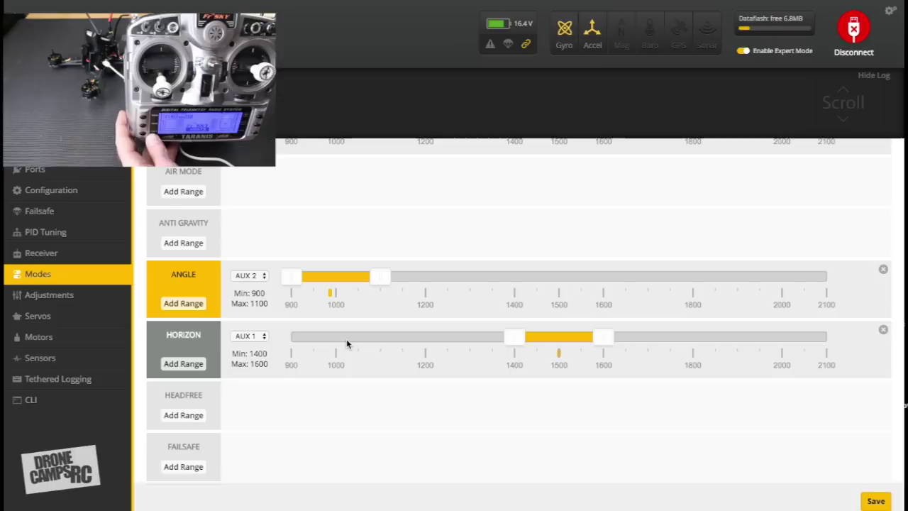
{"action": "scroll", "coordinate": [347, 343], "scroll_direction": "up", "scroll_amount": 1}
{"action": "left_click", "coordinate": [184, 253]}
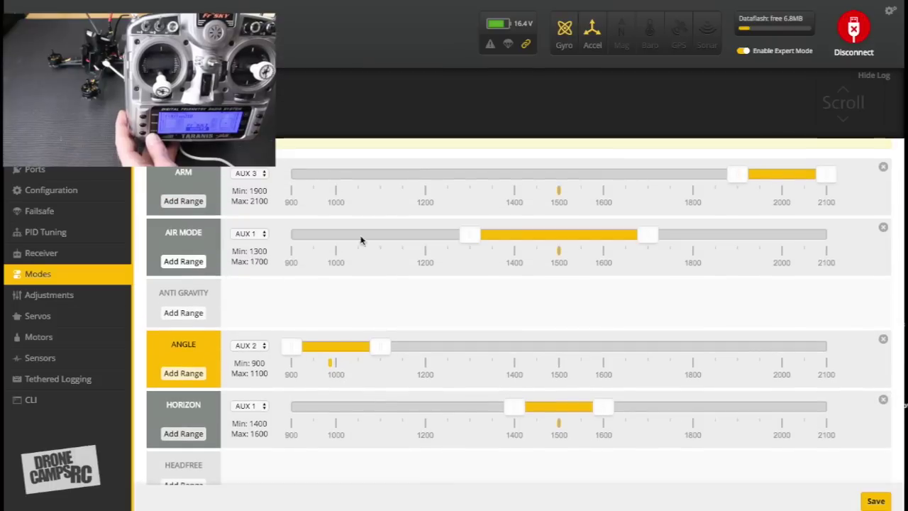
{"action": "left_click_drag", "start_coordinate": [544, 235], "coordinate": [782, 235]}
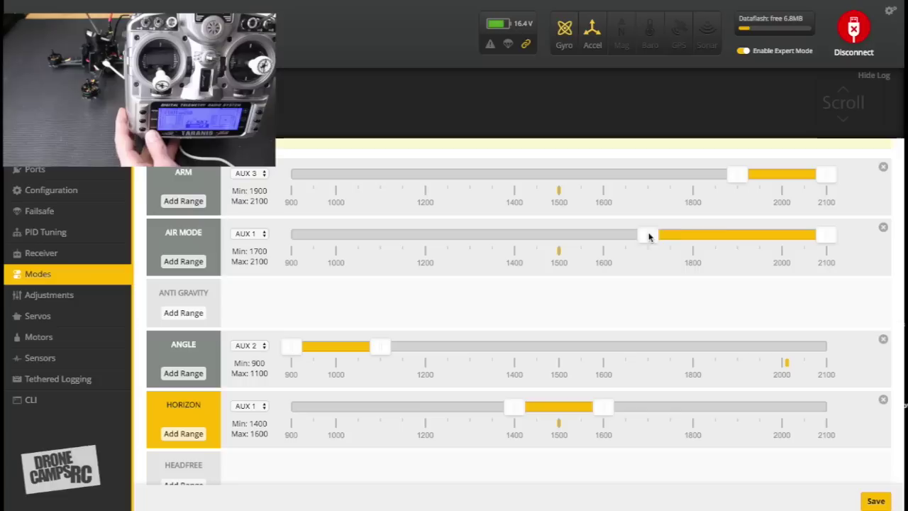
{"action": "left_click_drag", "start_coordinate": [648, 234], "coordinate": [737, 237]}
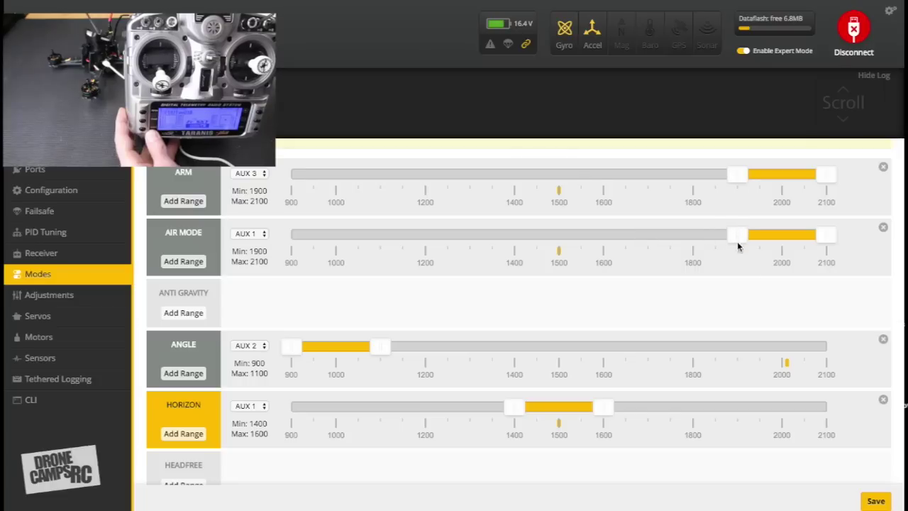
{"action": "left_click", "coordinate": [876, 501]}
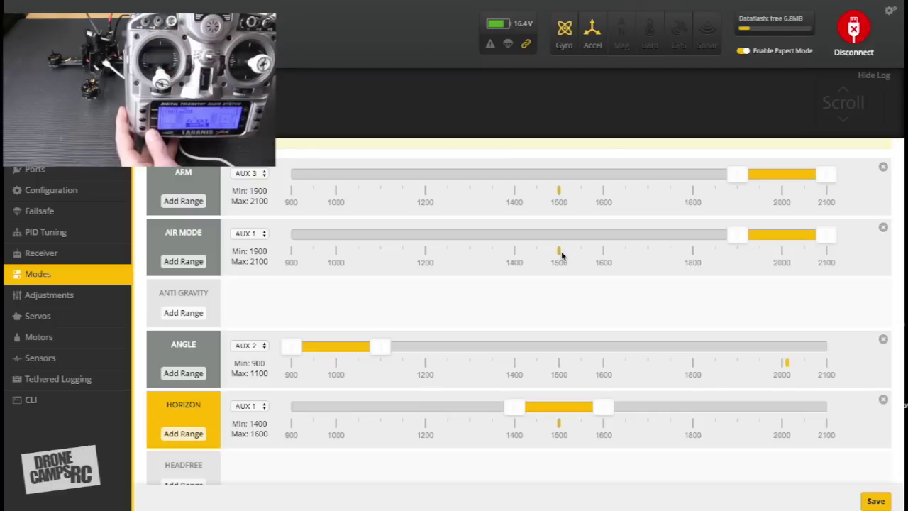
Reassign the AIR MODE range to AUX 2 and save the modes
{"action": "left_click", "coordinate": [252, 239]}
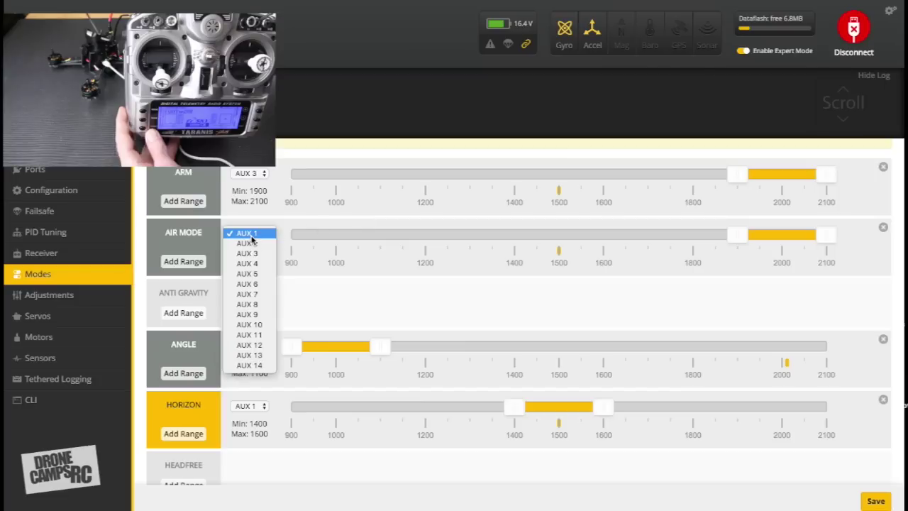
{"action": "left_click", "coordinate": [255, 244]}
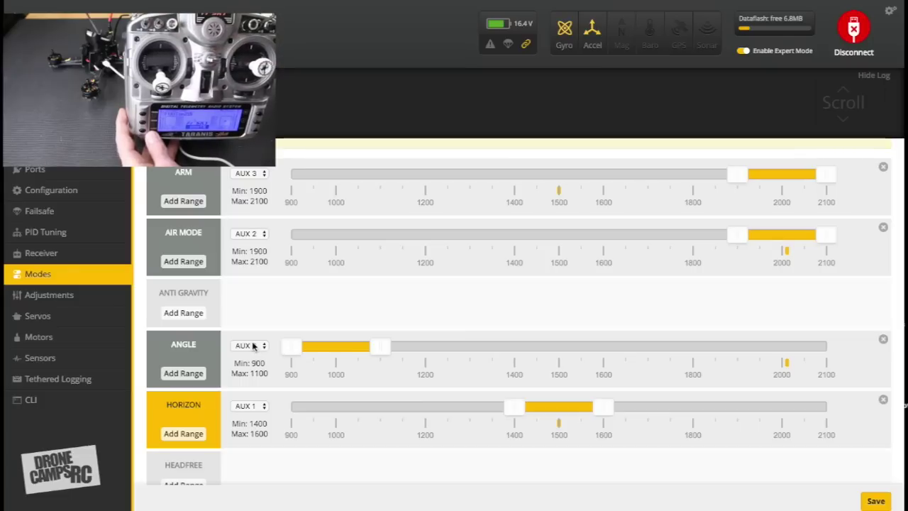
{"action": "left_click", "coordinate": [875, 501]}
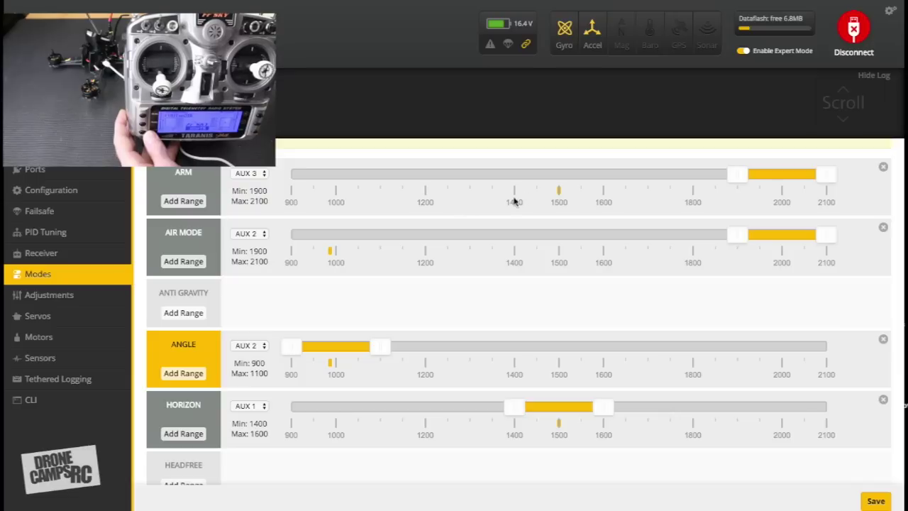
Try widening the AIR MODE range by lowering its minimum to 1375, and return the minimum to 1900
{"action": "left_click_drag", "start_coordinate": [734, 236], "coordinate": [493, 240]}
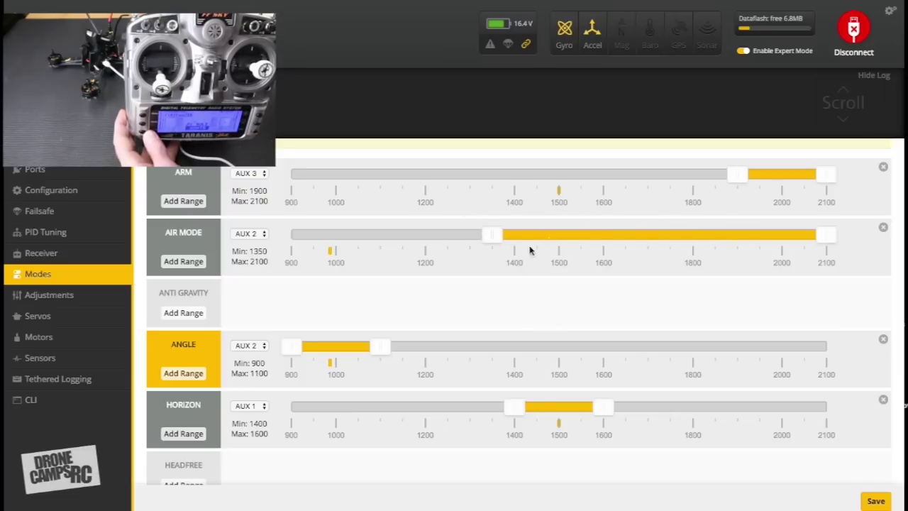
{"action": "left_click_drag", "start_coordinate": [493, 240], "coordinate": [499, 237]}
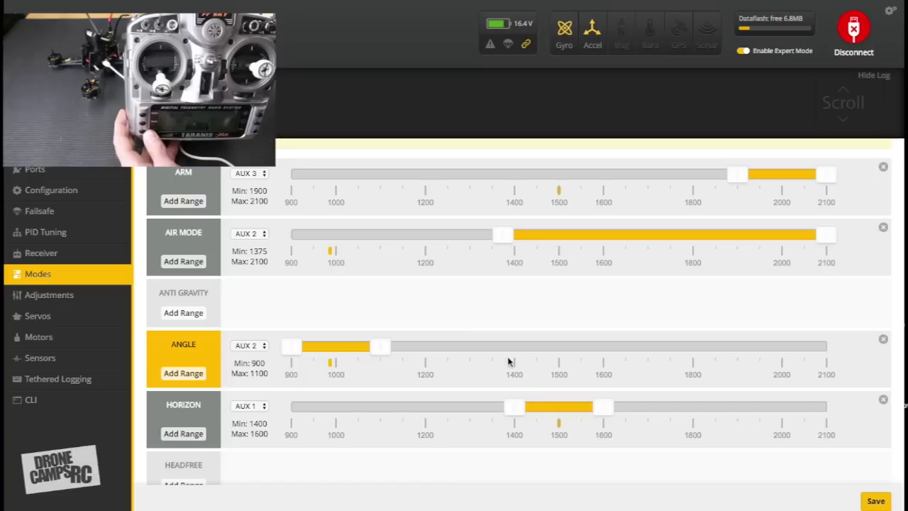
{"action": "left_click_drag", "start_coordinate": [502, 239], "coordinate": [740, 247]}
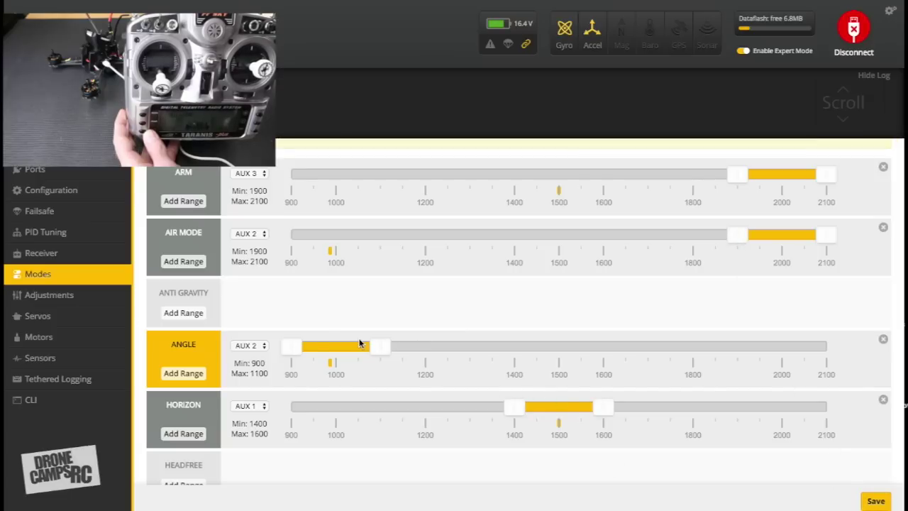
{"action": "left_click_drag", "start_coordinate": [387, 348], "coordinate": [307, 347]}
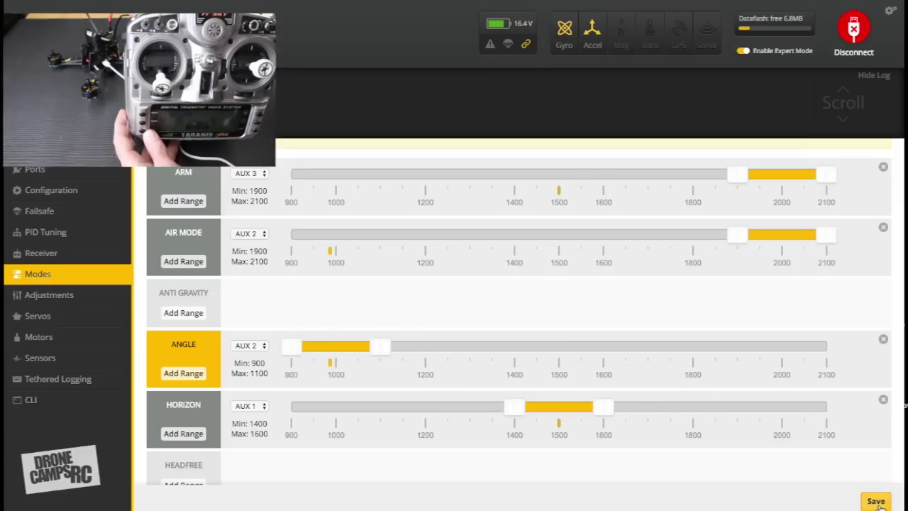
Try adding a BEEPER mode range, and check the AUX channels in the Receiver settings before returning to the modes
{"action": "scroll", "coordinate": [371, 310], "scroll_direction": "down", "scroll_amount": 3}
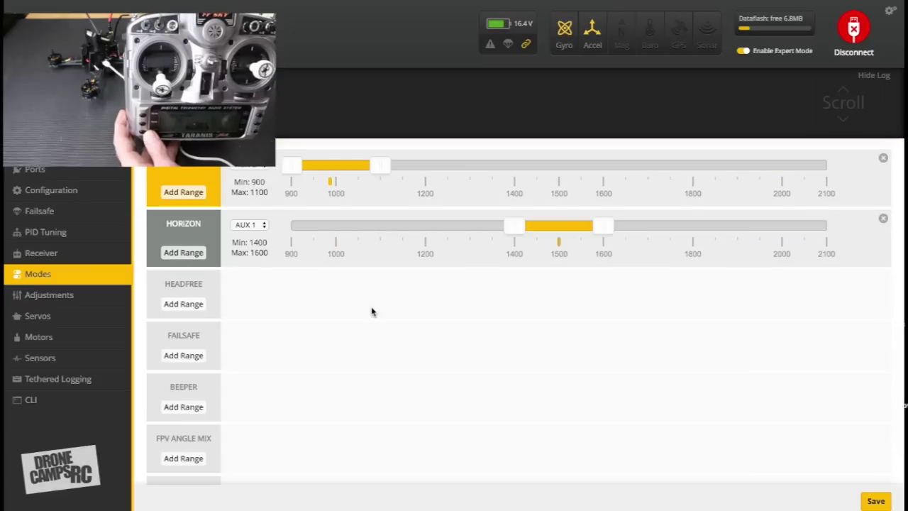
{"action": "scroll", "coordinate": [371, 310], "scroll_direction": "down", "scroll_amount": 1}
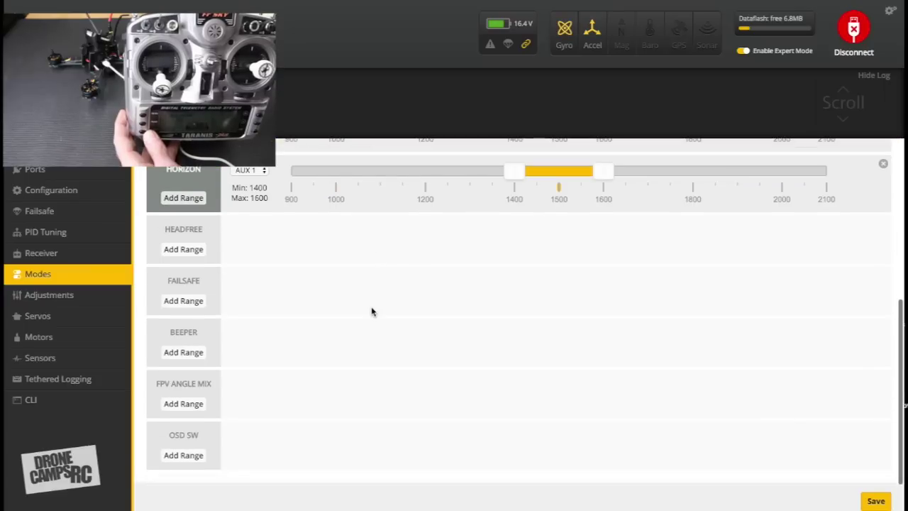
{"action": "left_click", "coordinate": [191, 354]}
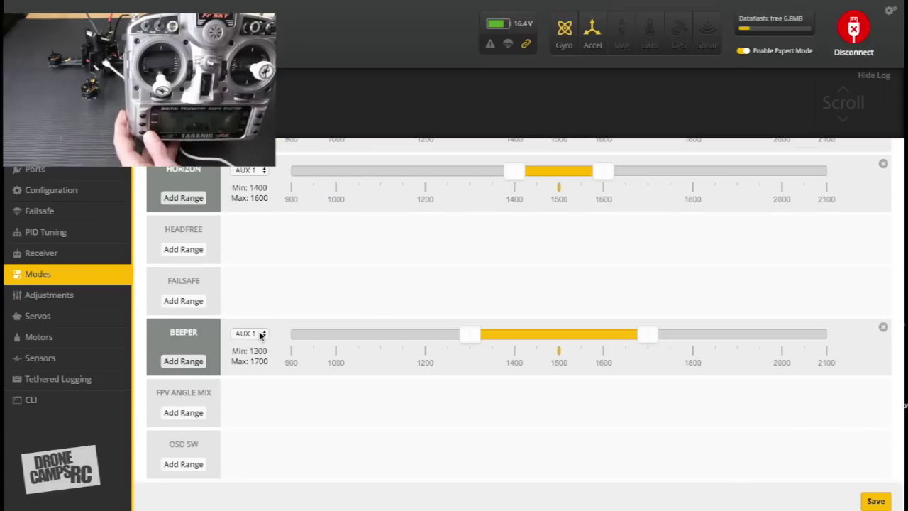
{"action": "left_click", "coordinate": [71, 254]}
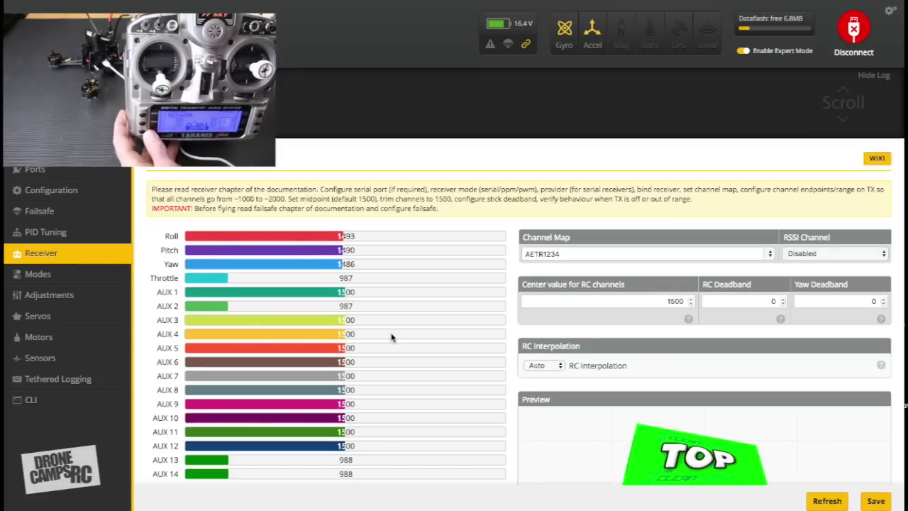
{"action": "left_click", "coordinate": [80, 274]}
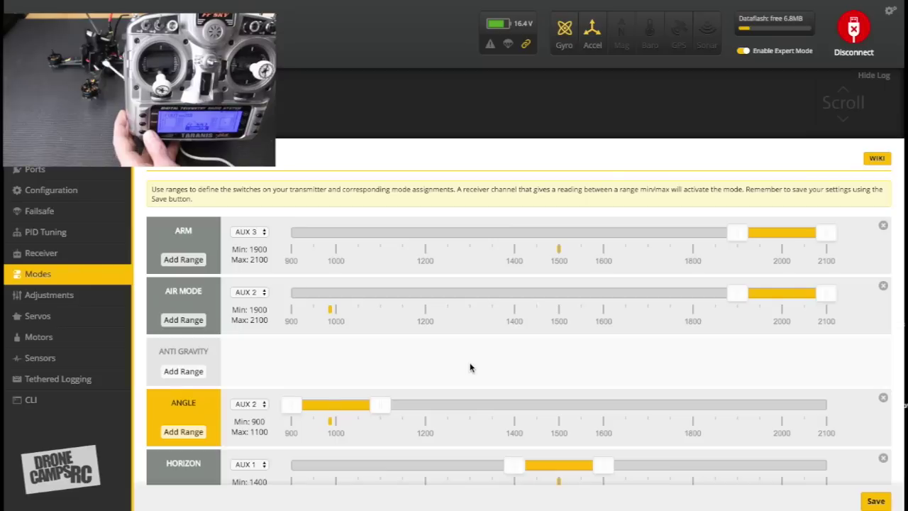
Add a BEEPER mode range on AUX 1 from 1925 to 2100 and save the modes
{"action": "scroll", "coordinate": [469, 368], "scroll_direction": "down", "scroll_amount": 3}
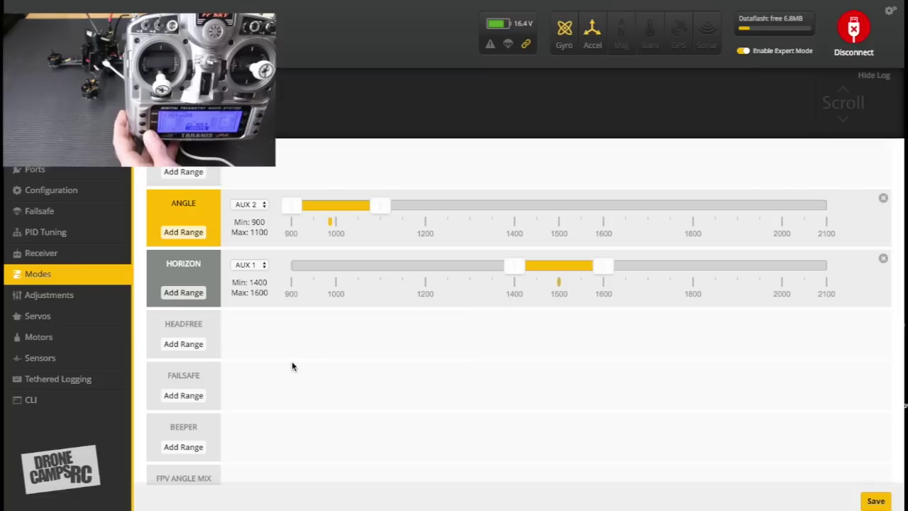
{"action": "scroll", "coordinate": [292, 366], "scroll_direction": "up", "scroll_amount": 3}
{"action": "scroll", "coordinate": [293, 366], "scroll_direction": "up", "scroll_amount": 2}
{"action": "scroll", "coordinate": [292, 366], "scroll_direction": "down", "scroll_amount": 2}
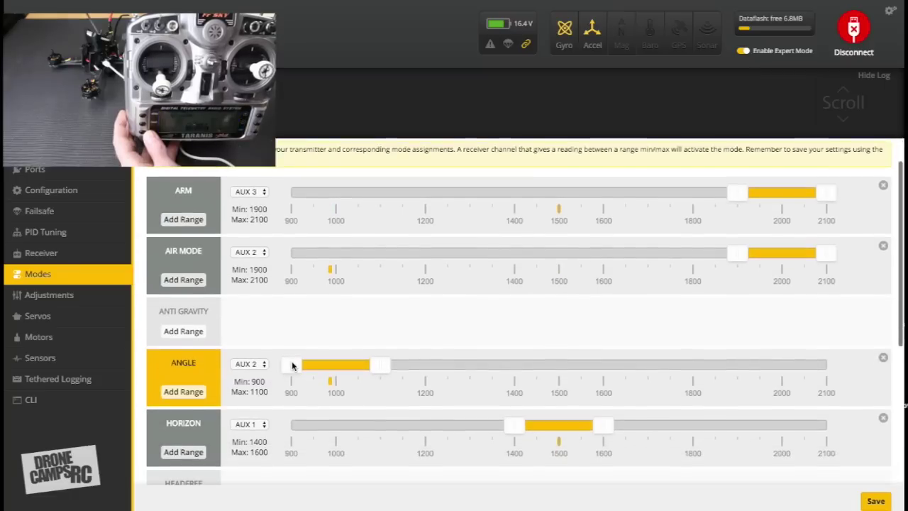
{"action": "scroll", "coordinate": [292, 366], "scroll_direction": "down", "scroll_amount": 4}
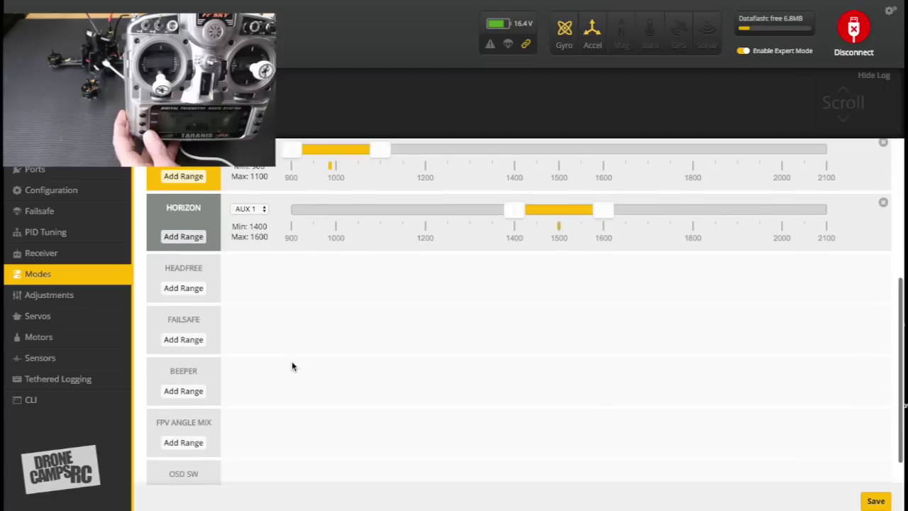
{"action": "left_click", "coordinate": [185, 391]}
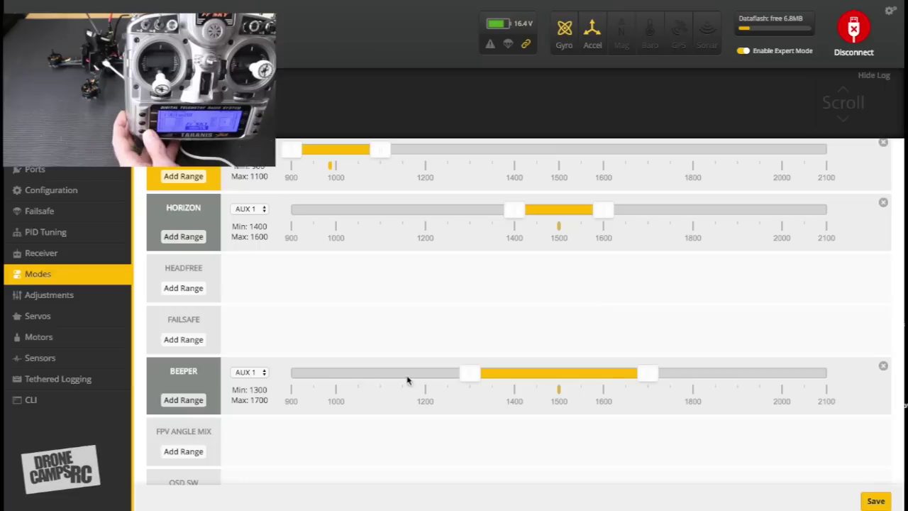
{"action": "left_click_drag", "start_coordinate": [575, 377], "coordinate": [782, 401]}
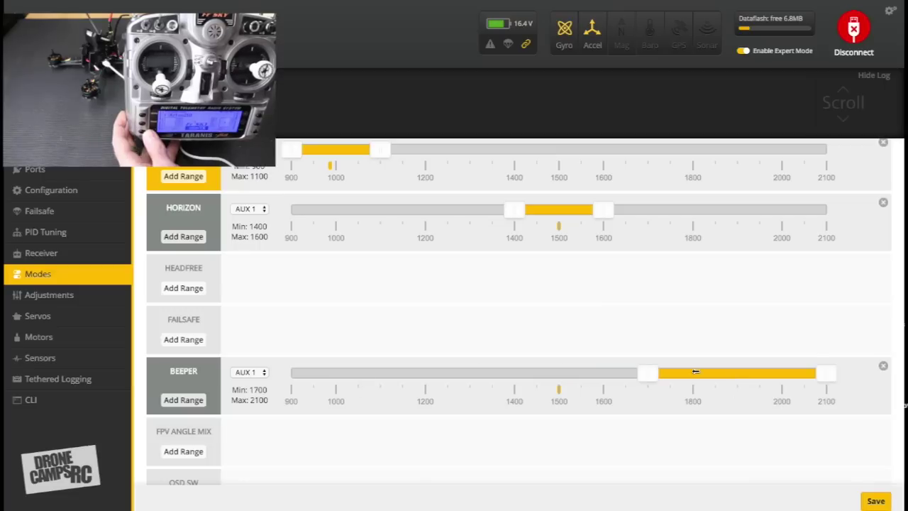
{"action": "left_click_drag", "start_coordinate": [647, 378], "coordinate": [722, 378]}
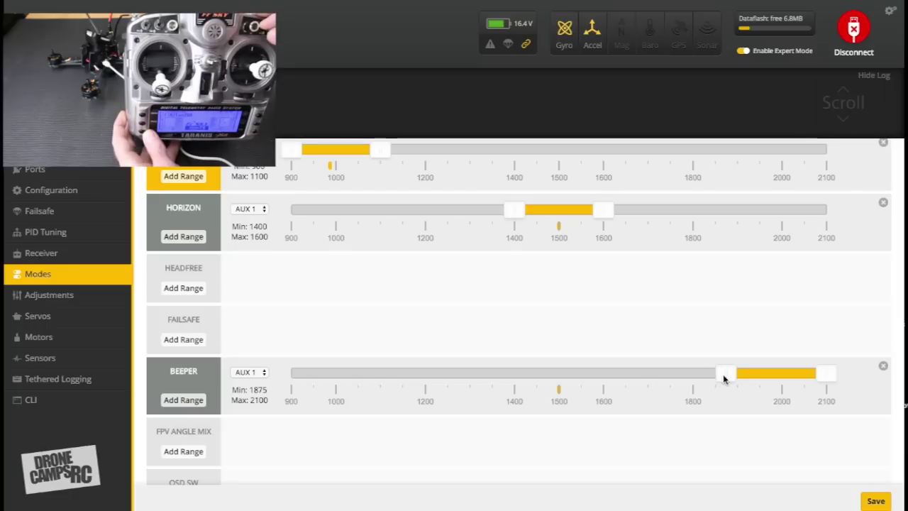
{"action": "left_click_drag", "start_coordinate": [723, 378], "coordinate": [748, 378]}
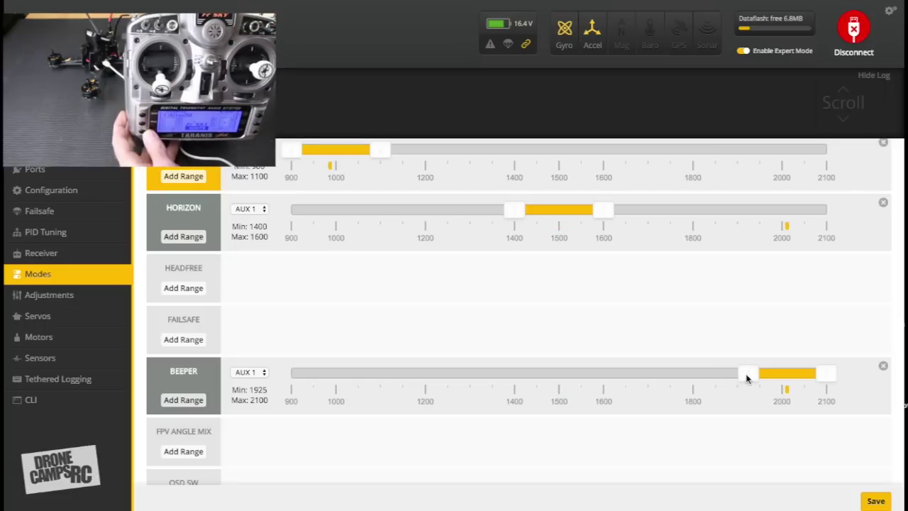
{"action": "left_click", "coordinate": [876, 502]}
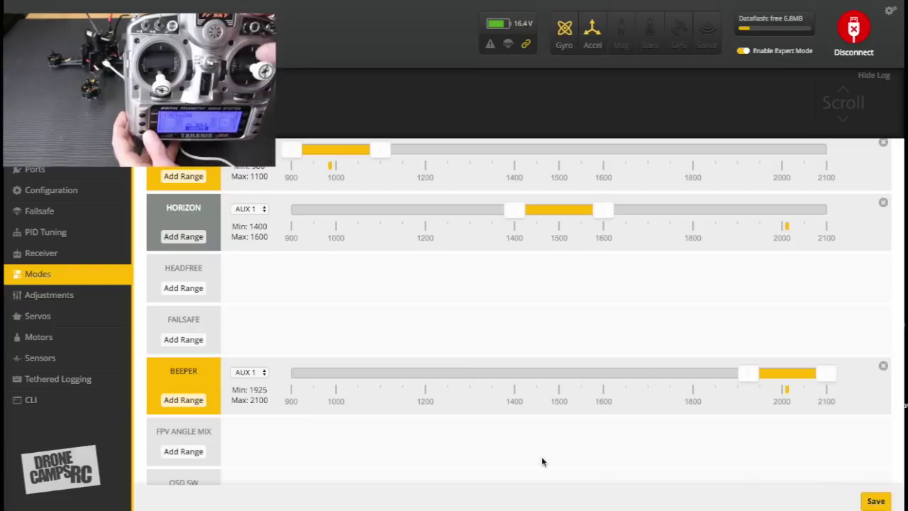